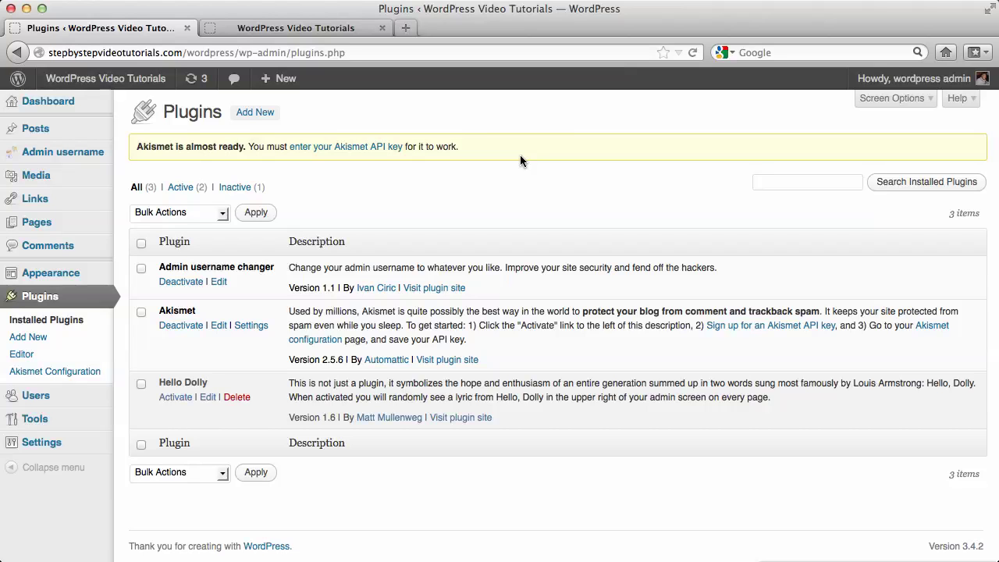
- Search the plugin directory for "contact form 7" to add a new plugin
{"action": "left_click", "coordinate": [264, 110]}
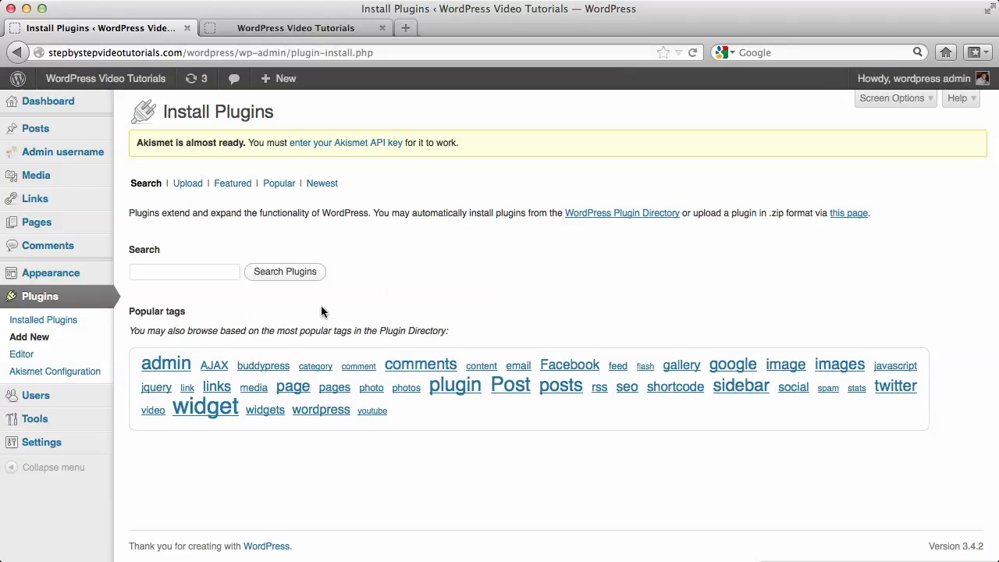
{"action": "left_click", "coordinate": [202, 275]}
{"action": "type", "text": "con"}
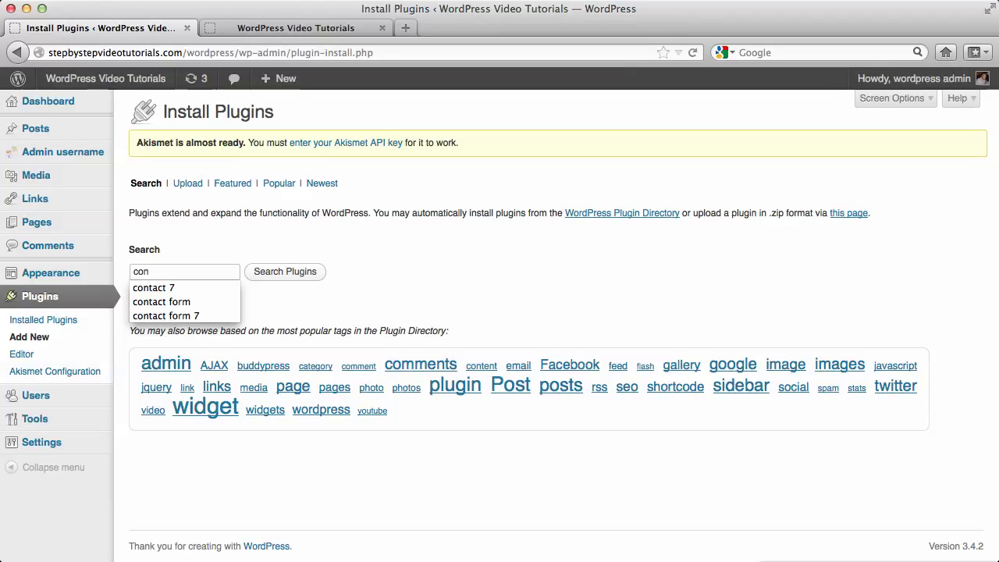
{"action": "key", "text": "Down"}
{"action": "key", "text": "Down"}
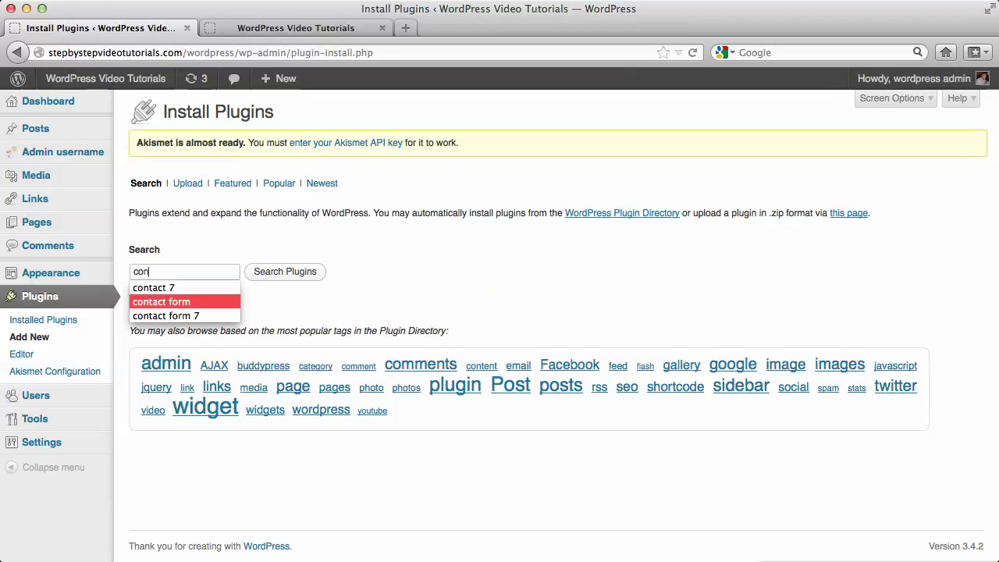
{"action": "key", "text": "Down"}
{"action": "key", "text": "Return"}
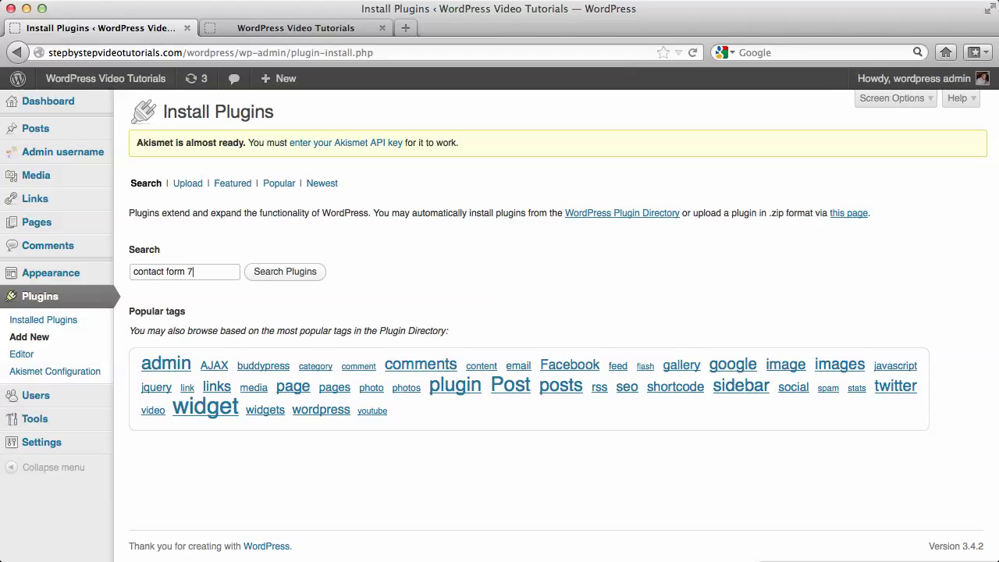
{"action": "left_click", "coordinate": [302, 270]}
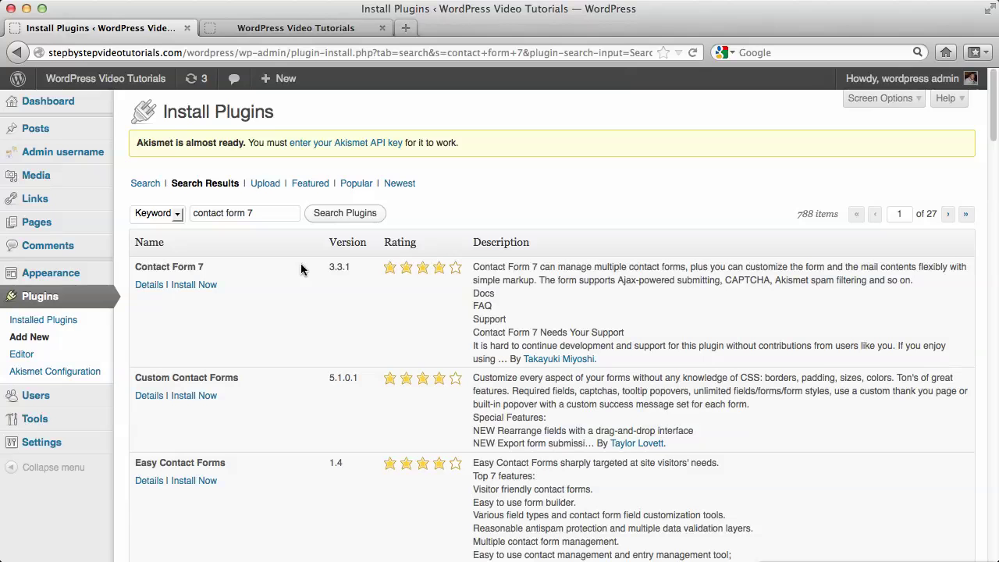
- Review the Contact Form 7 plugin's details, including its description, installation notes, screenshots, changelog and FAQ
{"action": "scroll", "coordinate": [616, 194], "scroll_direction": "down", "scroll_amount": 1}
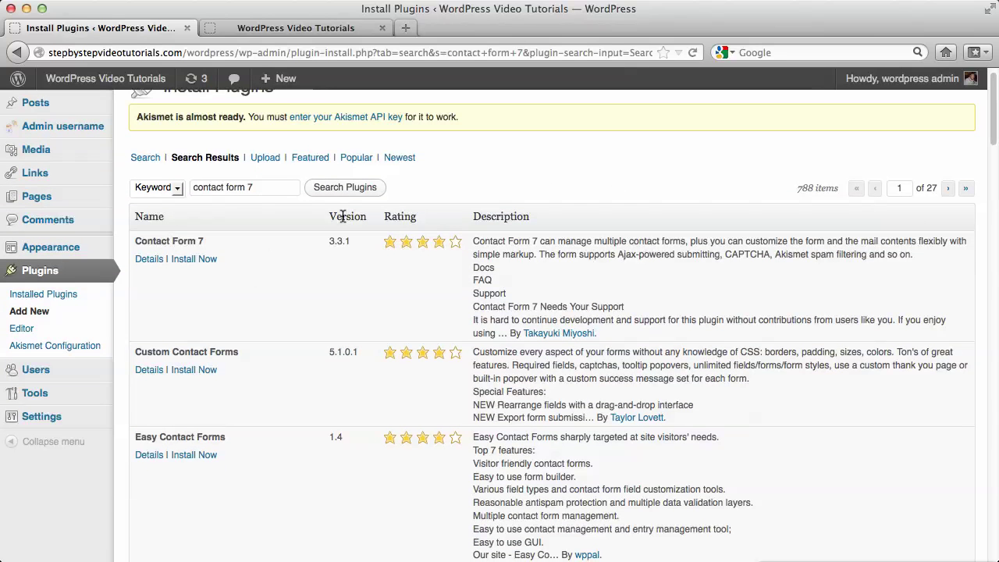
{"action": "mouse_move", "coordinate": [417, 242]}
{"action": "left_click", "coordinate": [144, 261]}
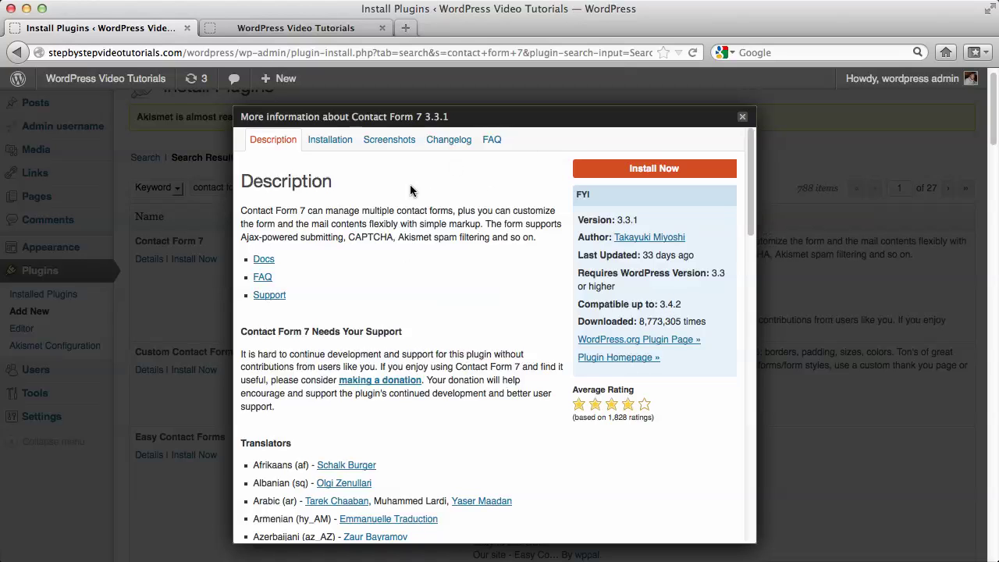
{"action": "left_click", "coordinate": [320, 139]}
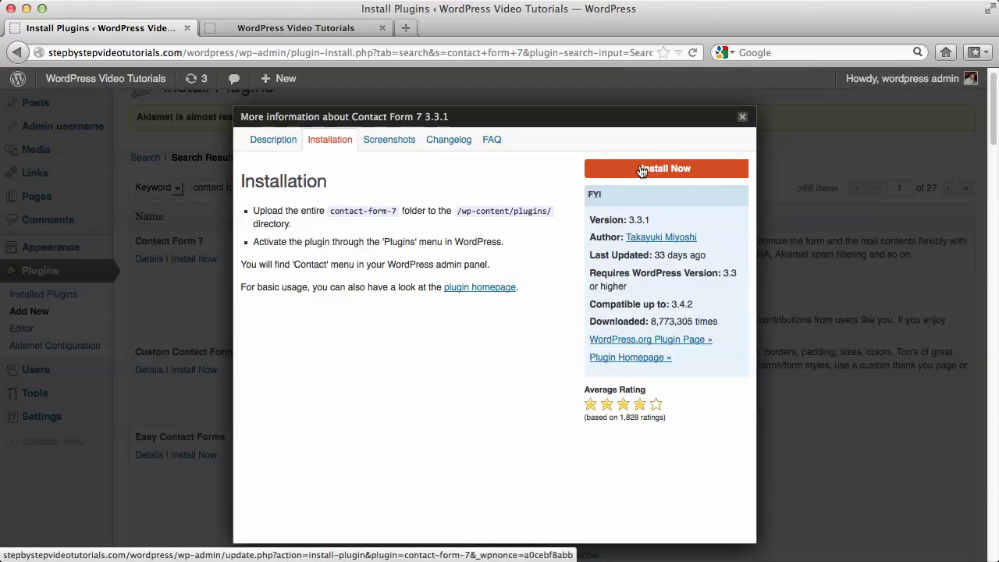
{"action": "left_click", "coordinate": [389, 141]}
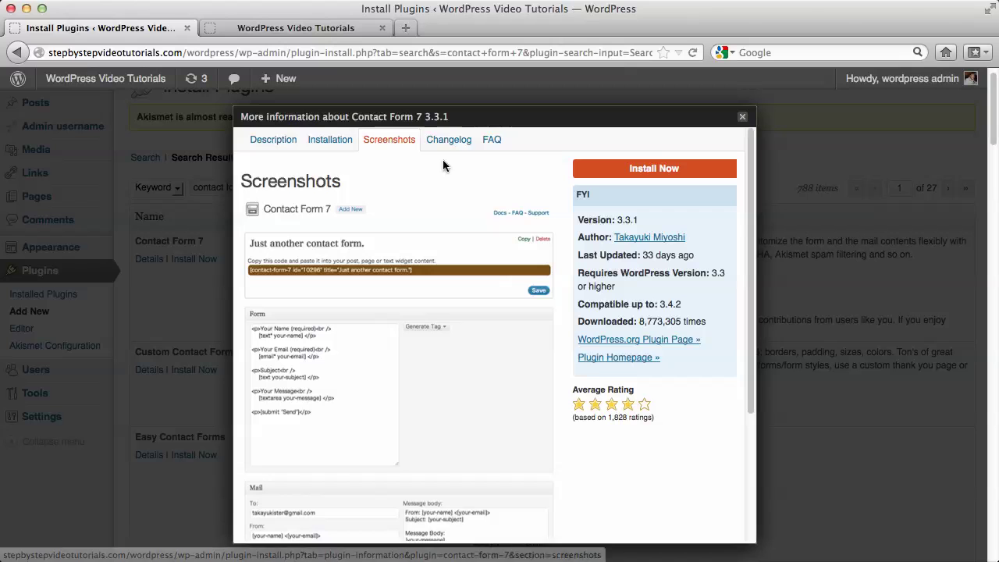
{"action": "left_click", "coordinate": [449, 140]}
{"action": "left_click", "coordinate": [492, 142]}
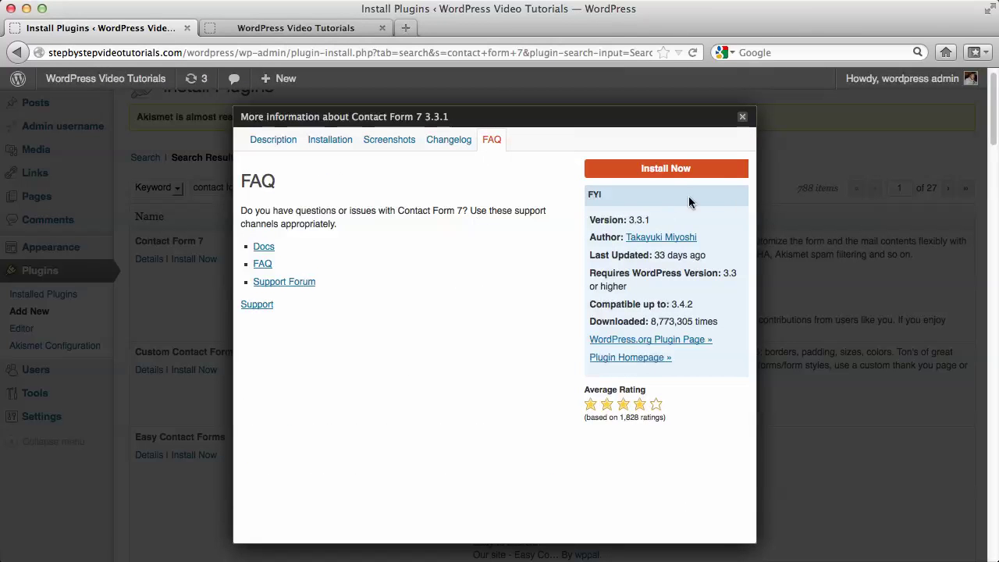
- Install the Contact Form 7 plugin and activate it
{"action": "left_click", "coordinate": [680, 171]}
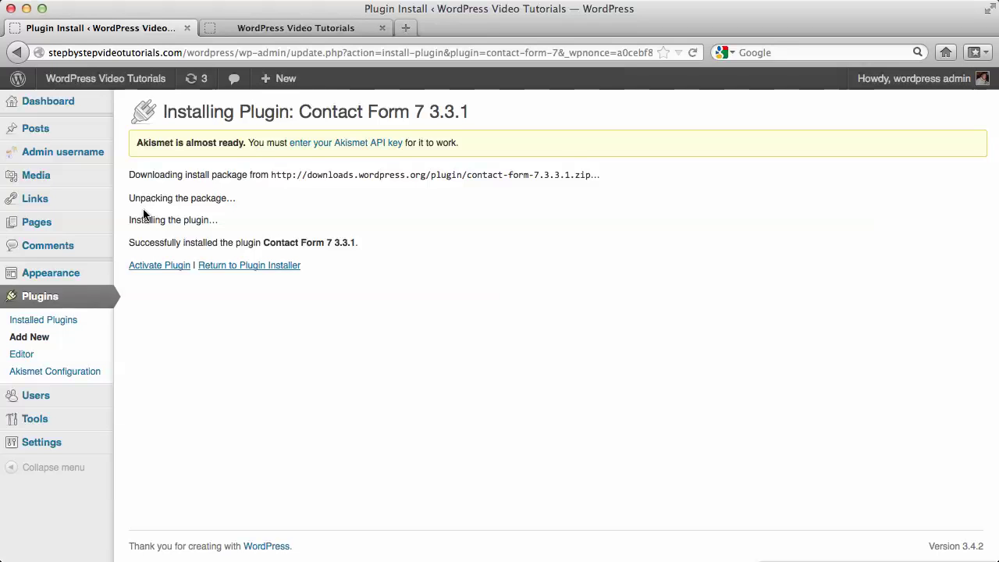
{"action": "left_click", "coordinate": [160, 267]}
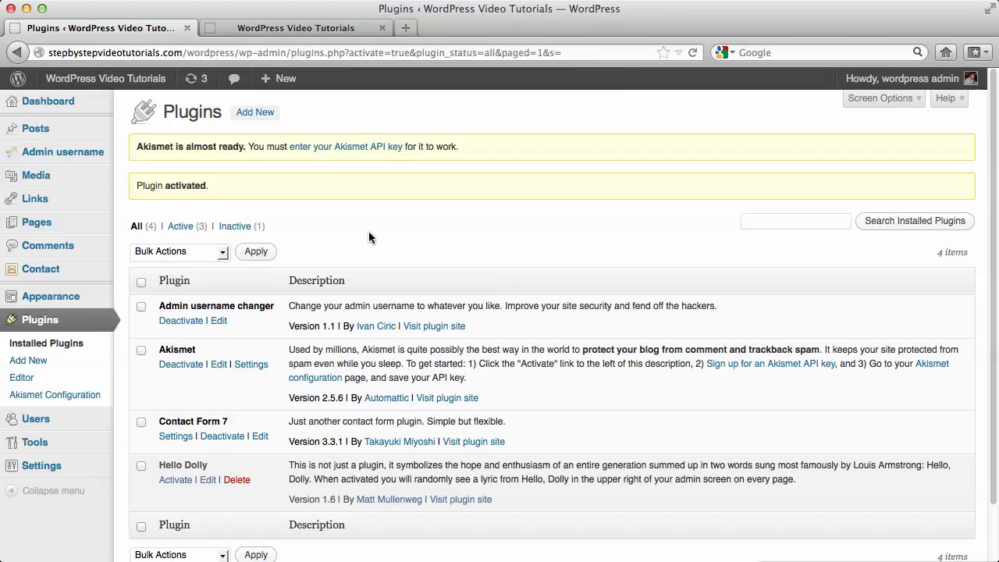
- Open Contact form 1 for editing from the site's list of contact forms
{"action": "scroll", "coordinate": [398, 229], "scroll_direction": "down", "scroll_amount": 3}
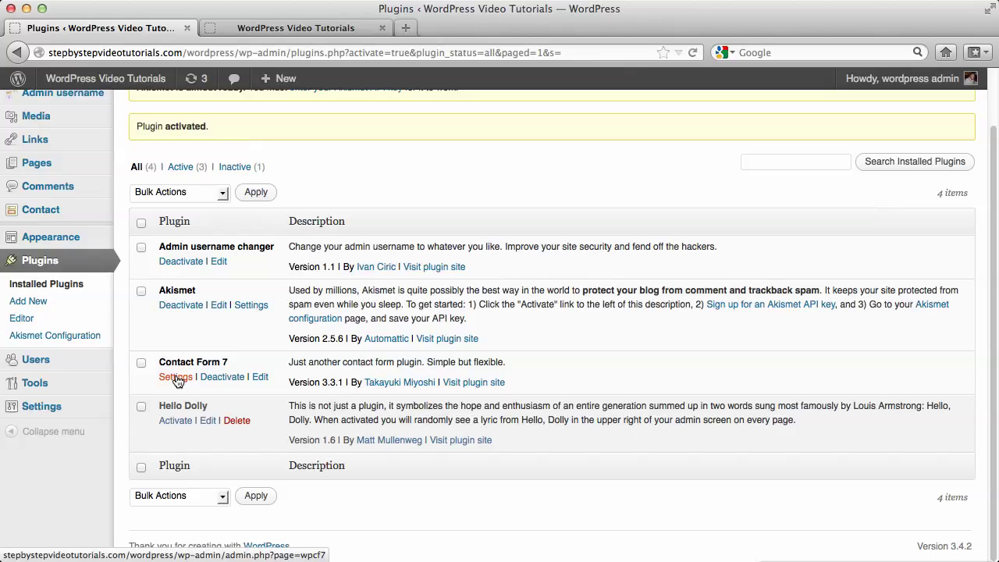
{"action": "mouse_move", "coordinate": [58, 411]}
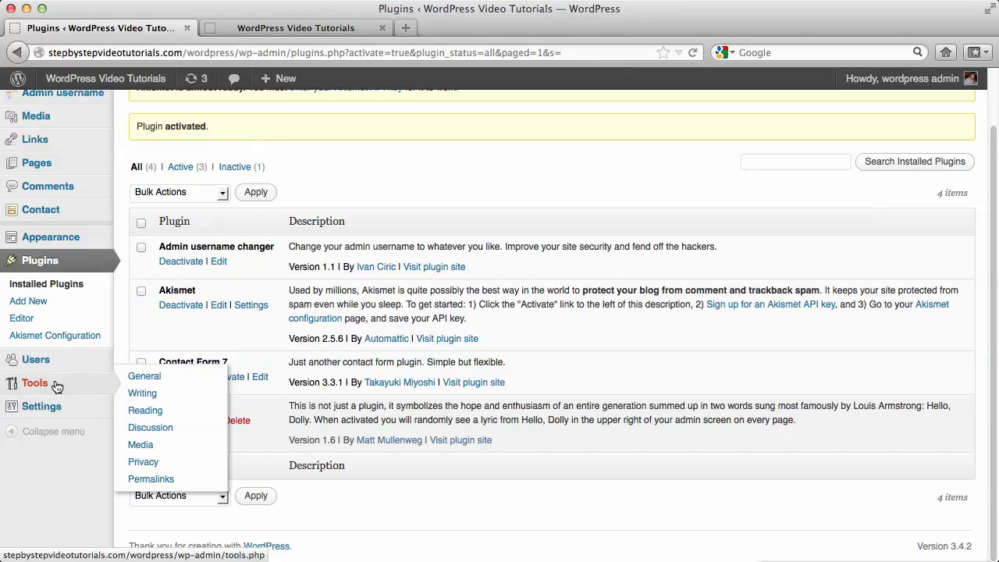
{"action": "left_click", "coordinate": [47, 212]}
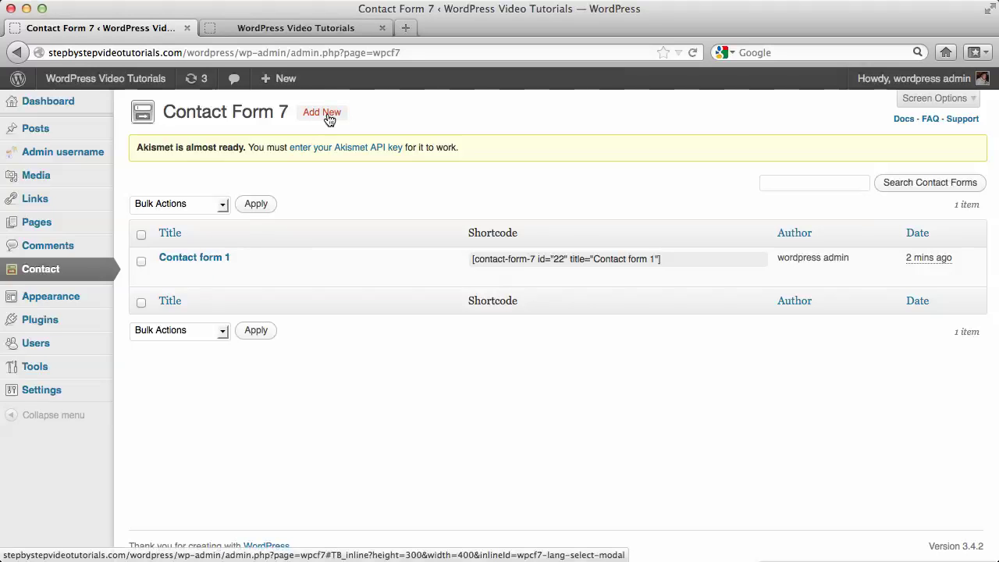
{"action": "left_click", "coordinate": [209, 263]}
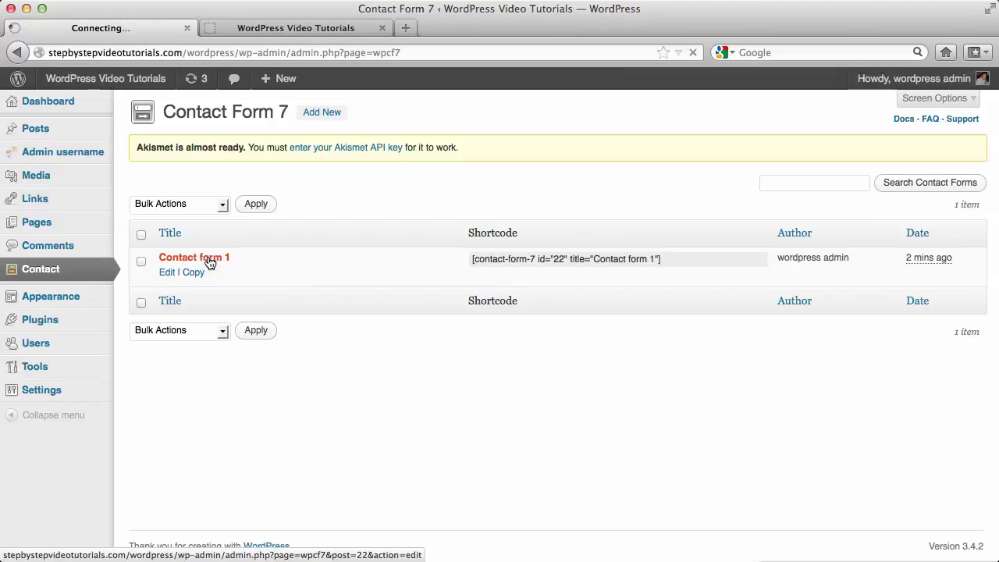
- Examine Contact form 1's field markup, available tag types, mail template and message texts
{"action": "scroll", "coordinate": [640, 212], "scroll_direction": "down", "scroll_amount": 5}
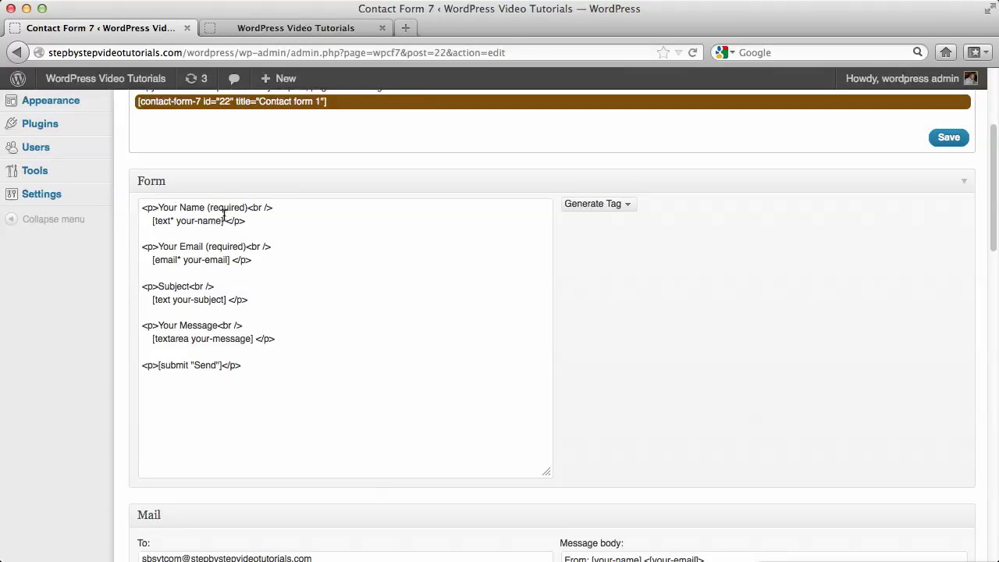
{"action": "left_click_drag", "start_coordinate": [224, 221], "coordinate": [155, 220]}
{"action": "left_click", "coordinate": [173, 221]}
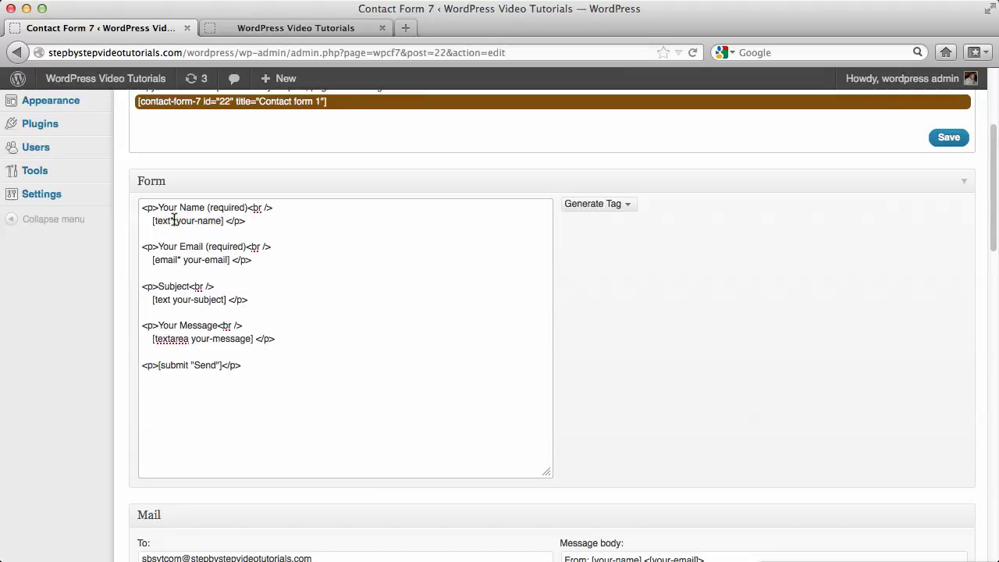
{"action": "left_click_drag", "start_coordinate": [173, 220], "coordinate": [162, 219]}
{"action": "left_click", "coordinate": [194, 223]}
{"action": "left_click", "coordinate": [630, 203]}
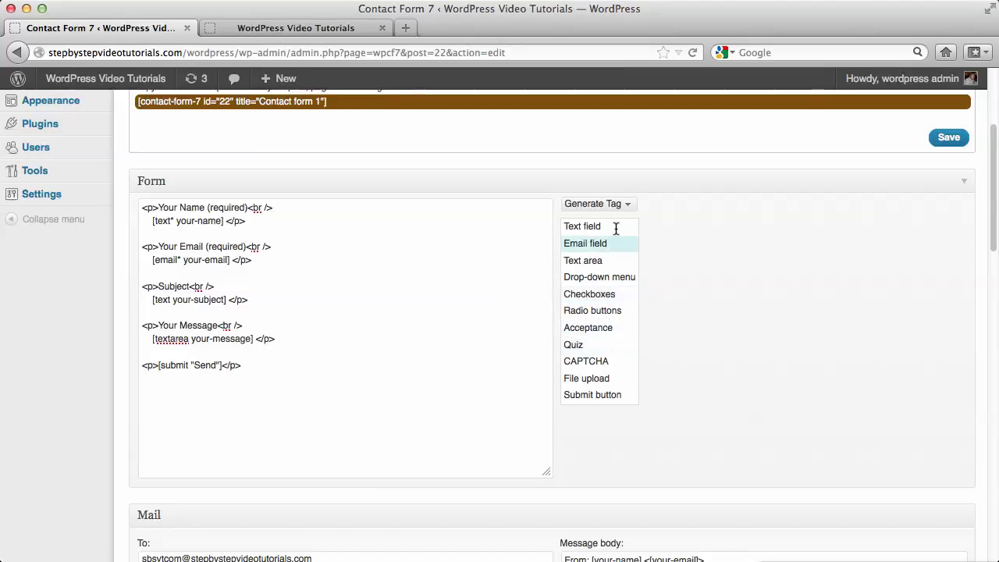
{"action": "left_click", "coordinate": [673, 244]}
{"action": "scroll", "coordinate": [675, 245], "scroll_direction": "down", "scroll_amount": 1}
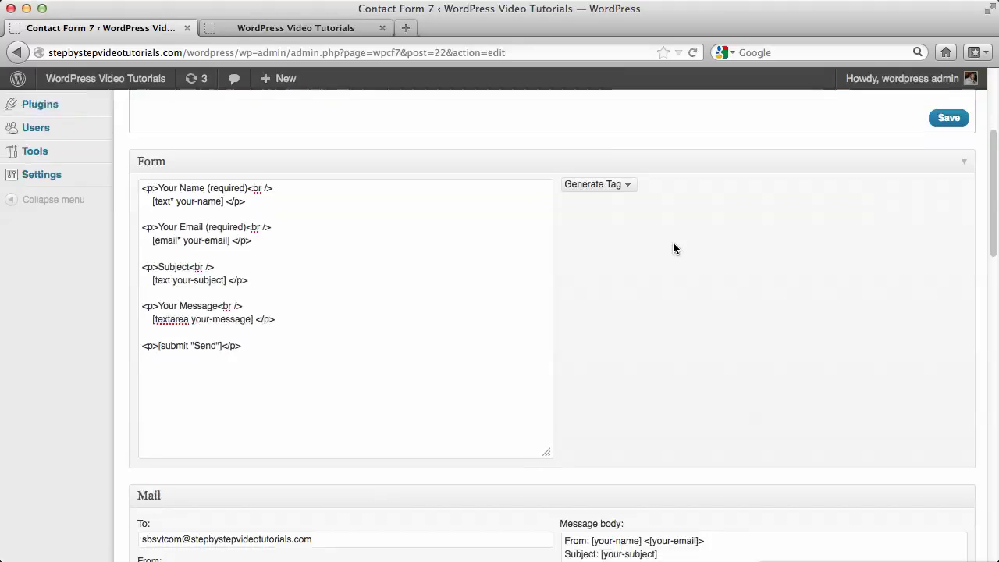
{"action": "scroll", "coordinate": [675, 248], "scroll_direction": "down", "scroll_amount": 1}
{"action": "scroll", "coordinate": [675, 249], "scroll_direction": "down", "scroll_amount": 5}
{"action": "scroll", "coordinate": [673, 281], "scroll_direction": "down", "scroll_amount": 1}
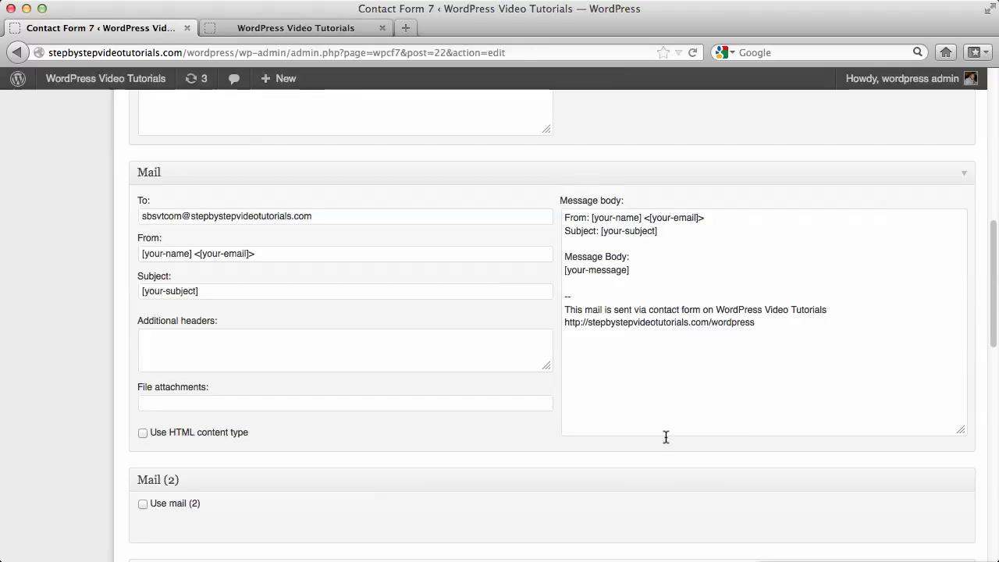
{"action": "scroll", "coordinate": [696, 352], "scroll_direction": "down", "scroll_amount": 10}
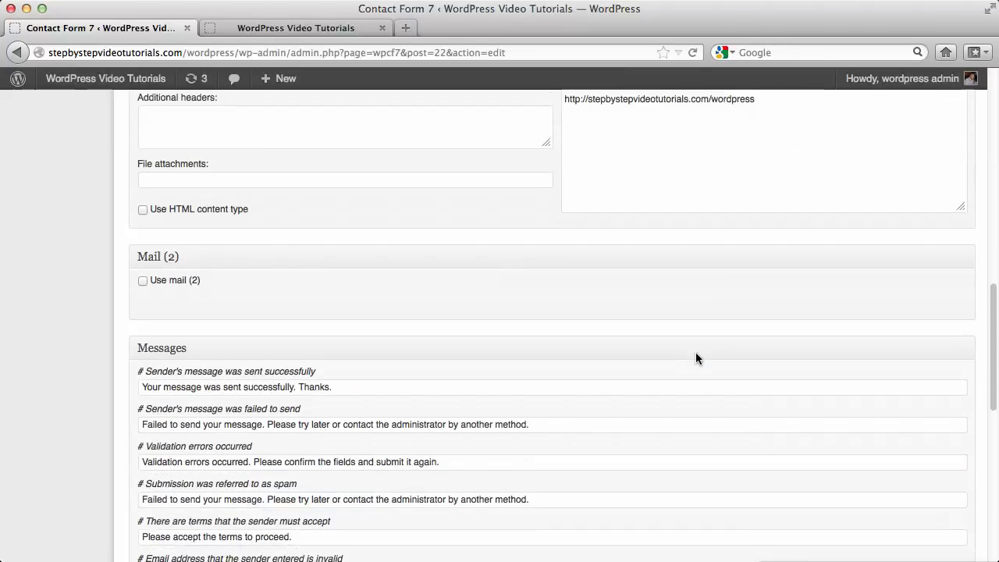
{"action": "scroll", "coordinate": [696, 358], "scroll_direction": "up", "scroll_amount": 15}
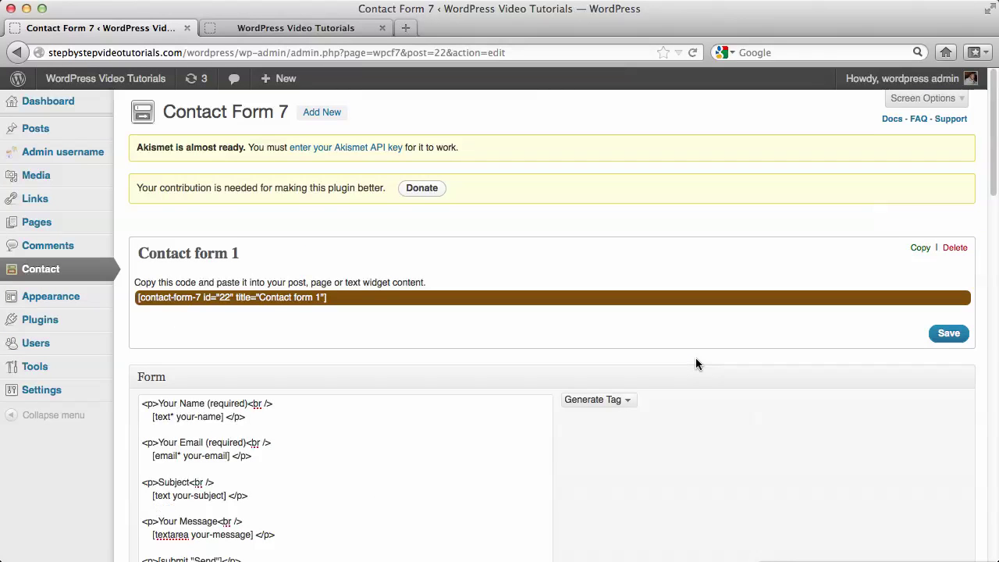
- Copy the shortcode of Contact form 1
{"action": "left_click", "coordinate": [277, 295]}
{"action": "right_click", "coordinate": [276, 295]}
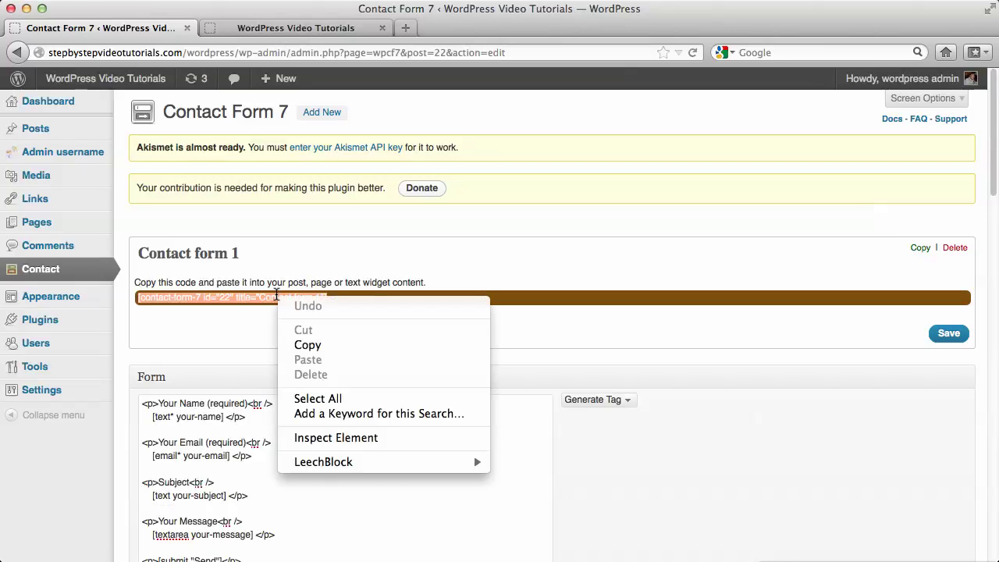
{"action": "left_click", "coordinate": [321, 346]}
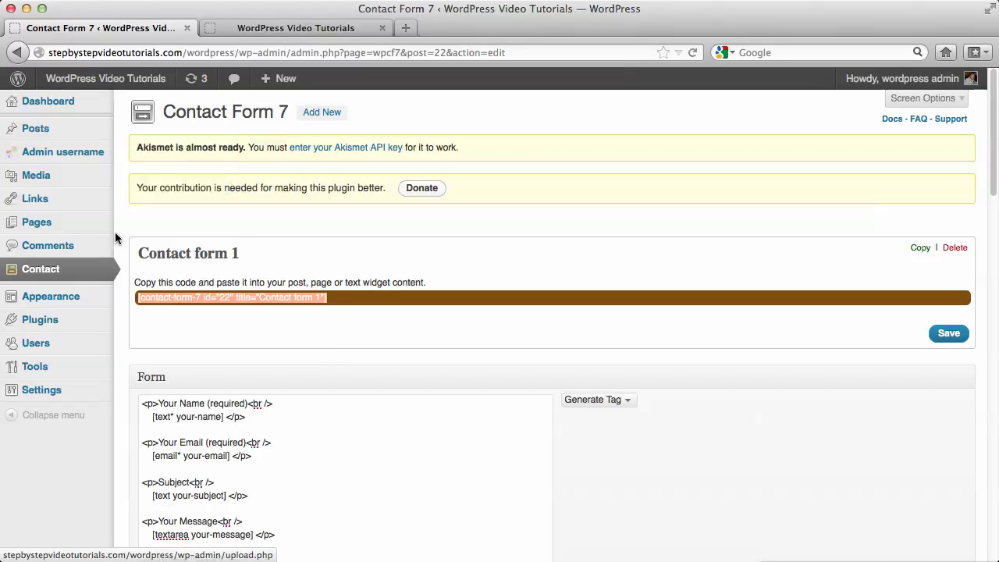
- Create a new page titled "Contact" and paste the Contact form 1 shortcode into its body
{"action": "mouse_move", "coordinate": [43, 226]}
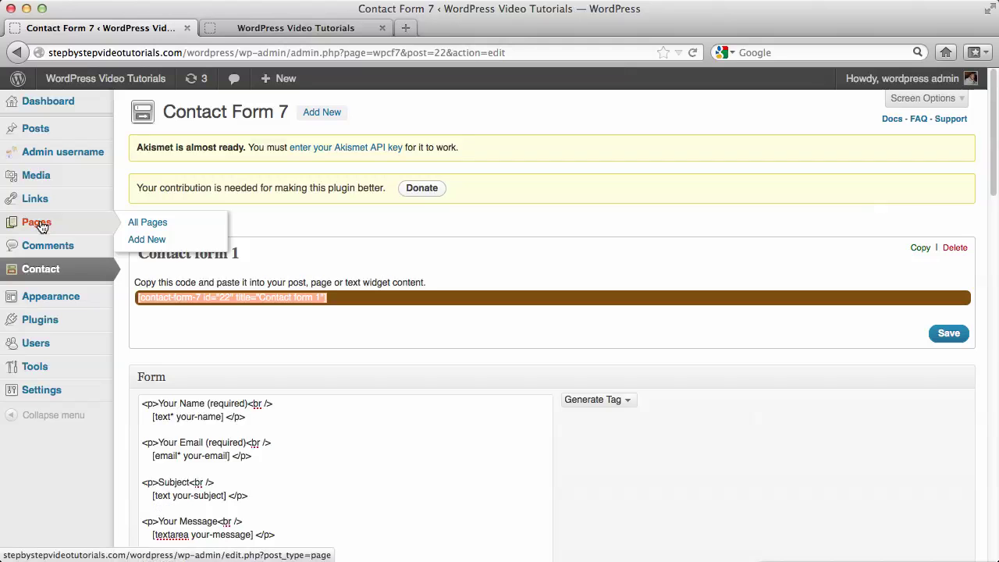
{"action": "left_click", "coordinate": [175, 239]}
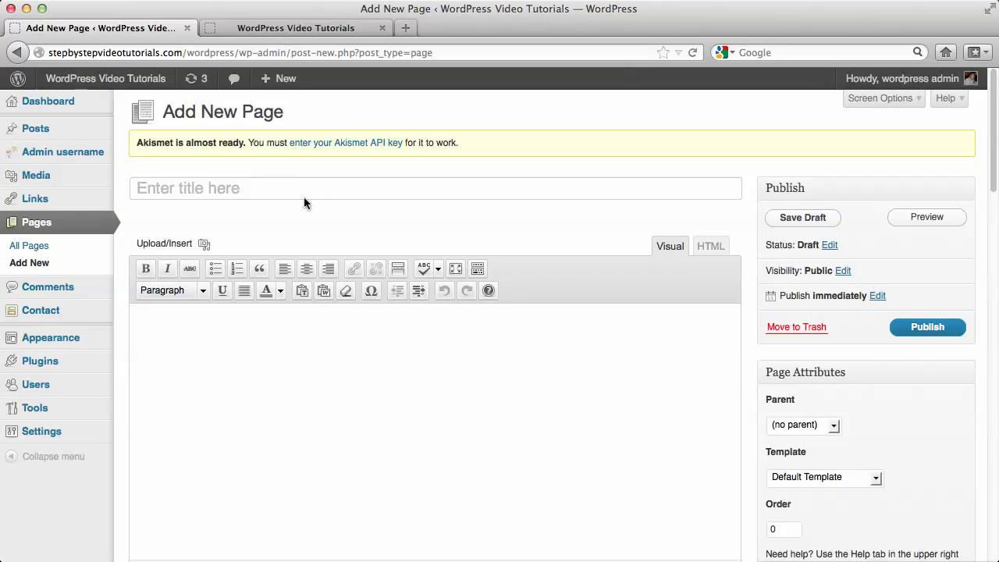
{"action": "left_click", "coordinate": [315, 191]}
{"action": "type", "text": "Contact"}
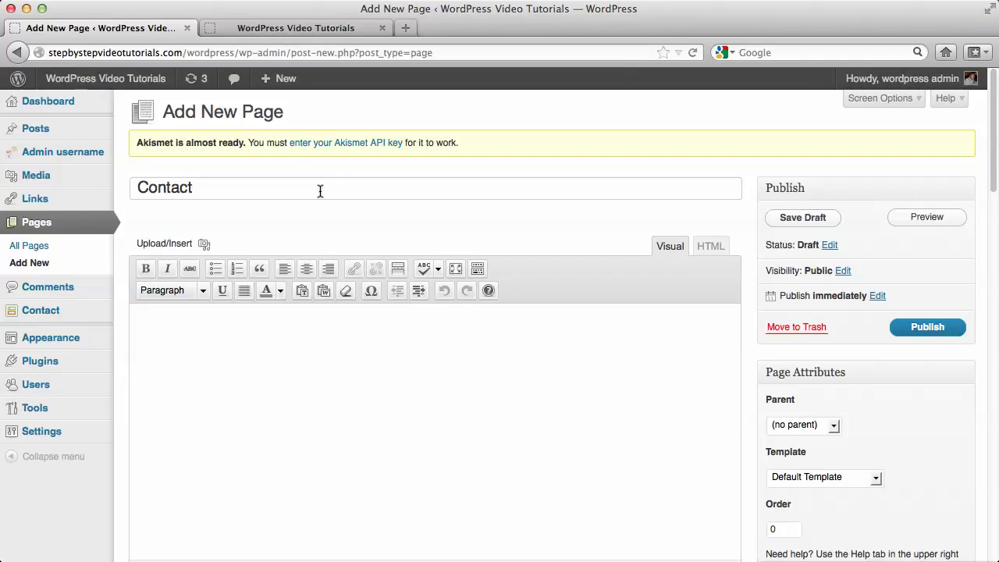
{"action": "left_click", "coordinate": [461, 347]}
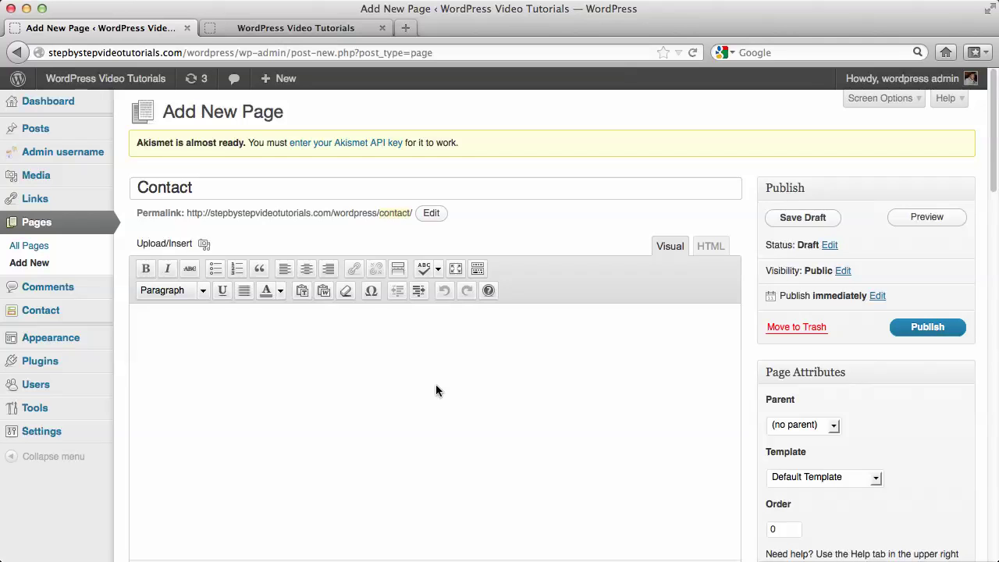
{"action": "key", "text": "super+v"}
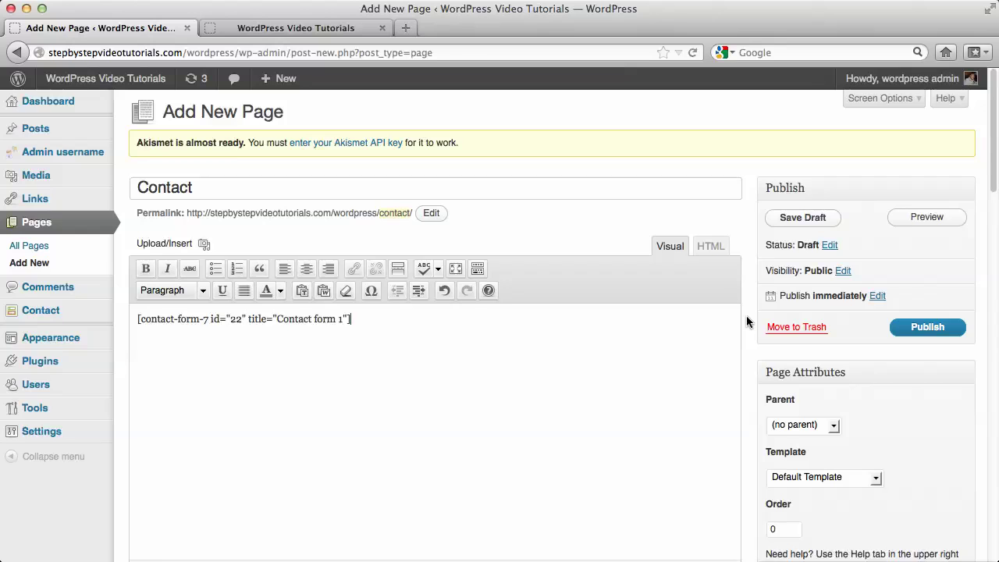
- Collapse the Solostream Page Options section and preview the Contact page
{"action": "scroll", "coordinate": [746, 317], "scroll_direction": "down", "scroll_amount": 5}
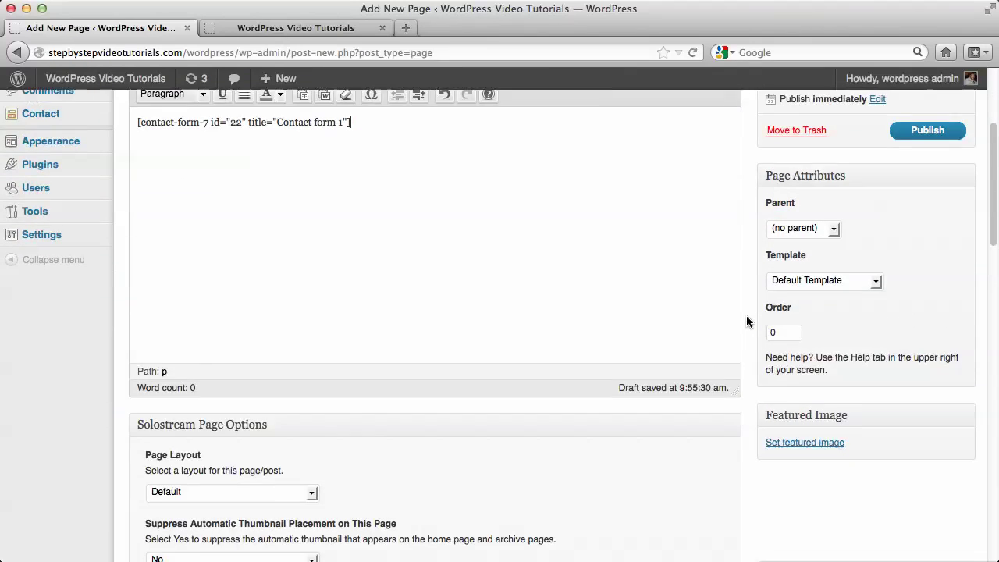
{"action": "scroll", "coordinate": [747, 320], "scroll_direction": "down", "scroll_amount": 5}
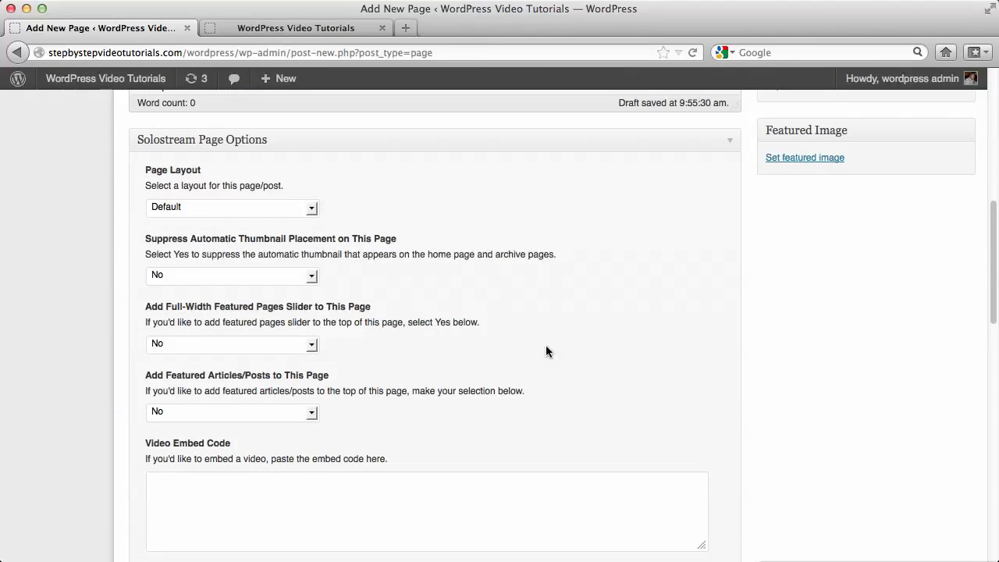
{"action": "scroll", "coordinate": [811, 378], "scroll_direction": "up", "scroll_amount": 5}
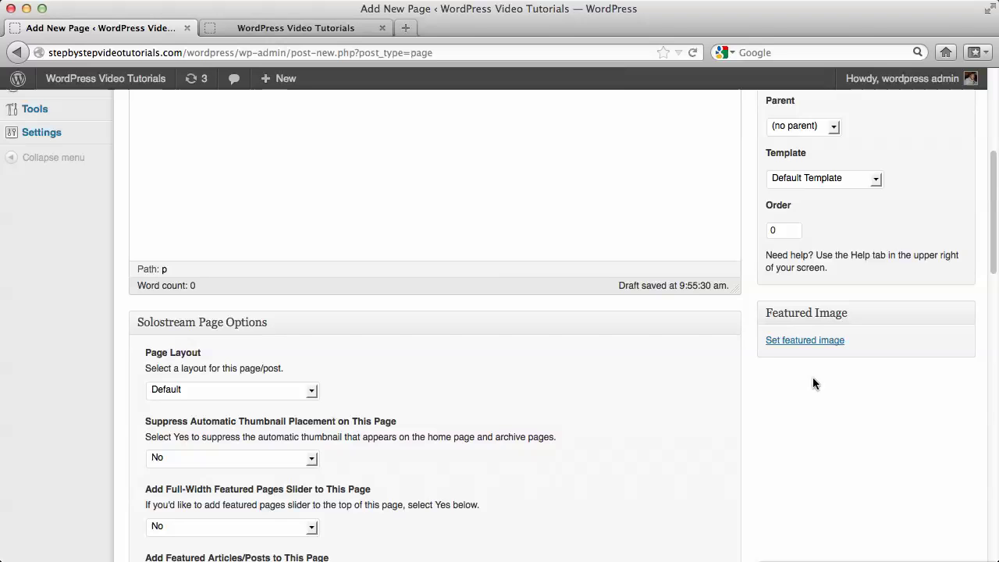
{"action": "left_click", "coordinate": [740, 333]}
{"action": "scroll", "coordinate": [756, 320], "scroll_direction": "up", "scroll_amount": 4}
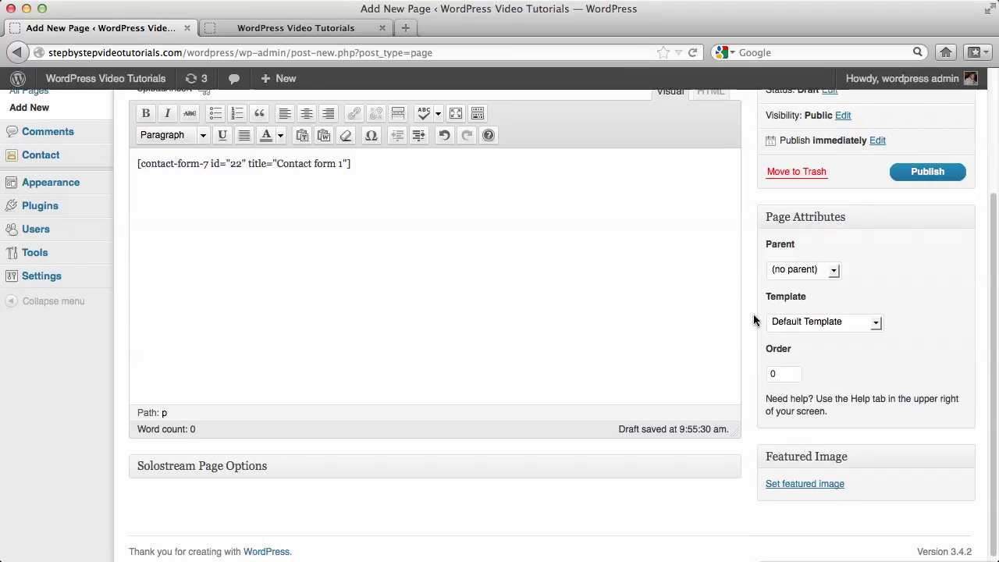
{"action": "left_click", "coordinate": [926, 219]}
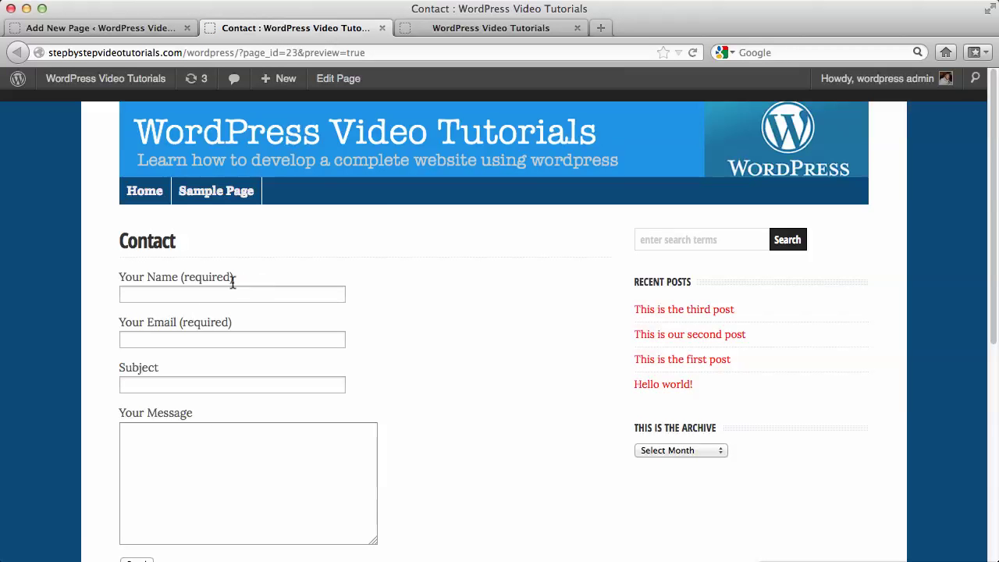
- Publish the Contact page and move the Sample Page to the trash
{"action": "left_click", "coordinate": [169, 28]}
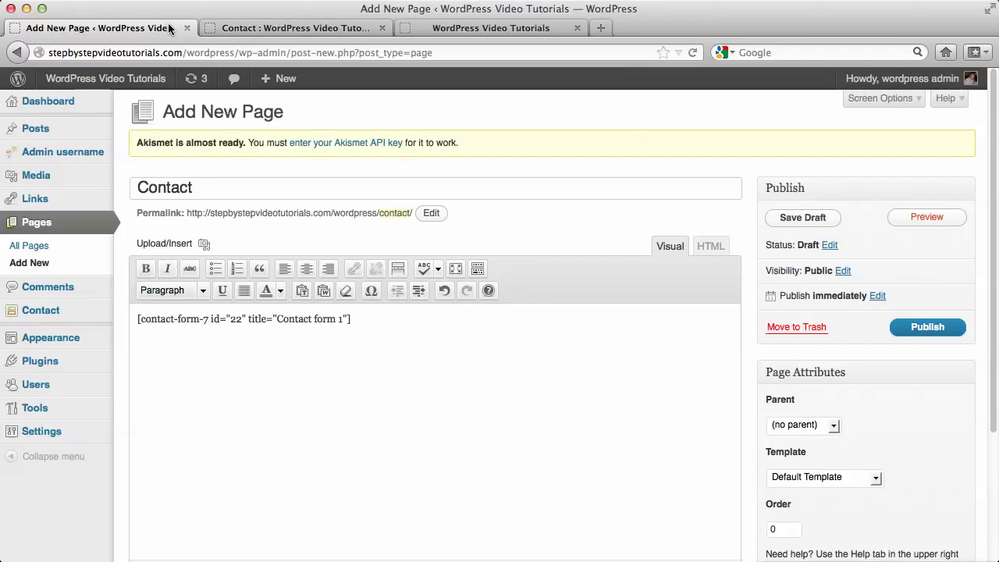
{"action": "scroll", "coordinate": [753, 235], "scroll_direction": "down", "scroll_amount": 5}
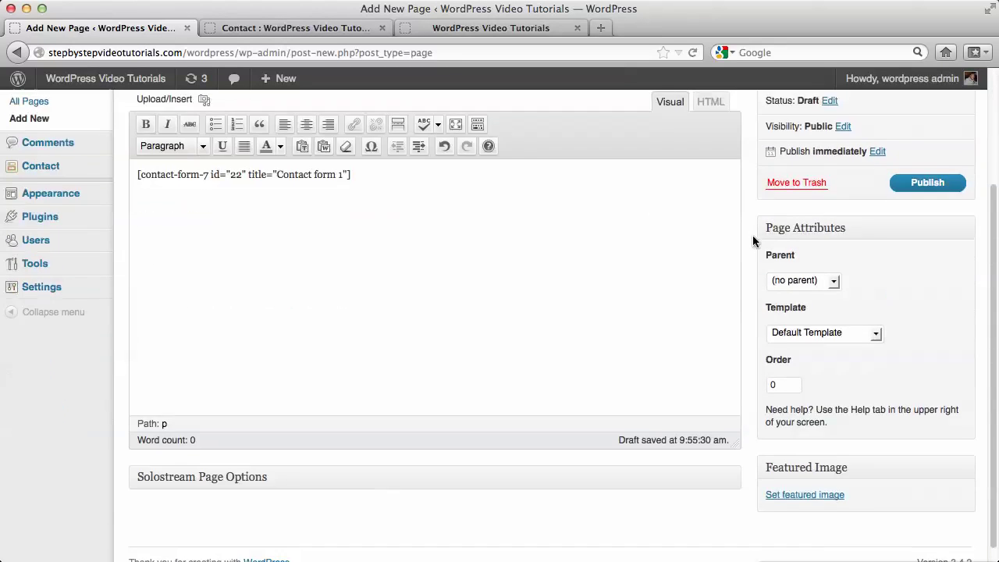
{"action": "scroll", "coordinate": [753, 235], "scroll_direction": "up", "scroll_amount": 5}
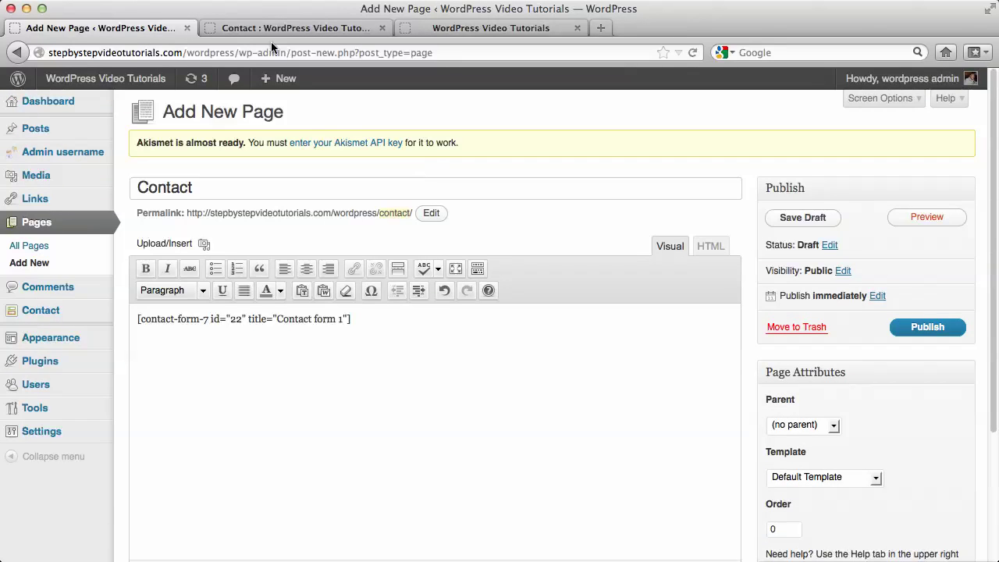
{"action": "left_click", "coordinate": [928, 332]}
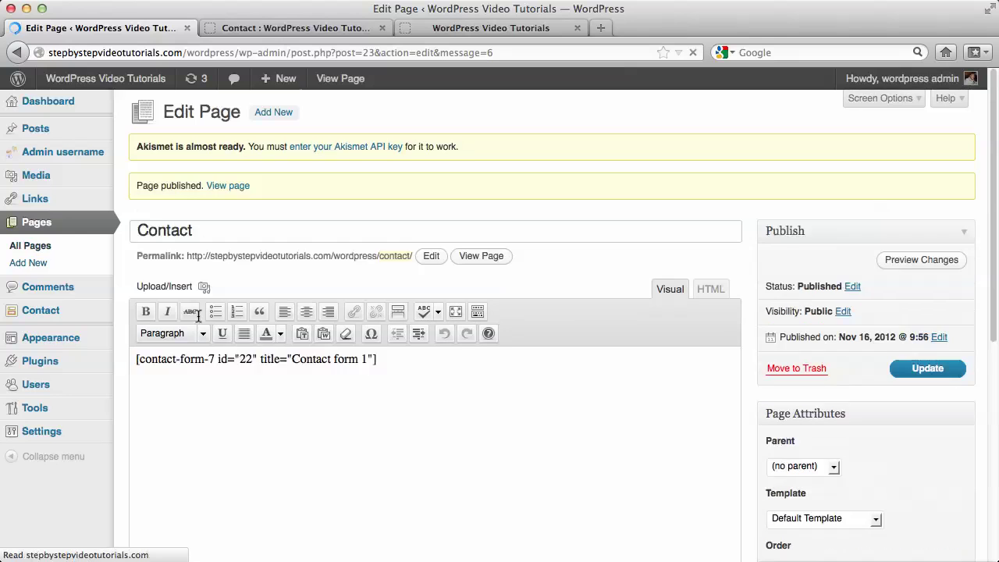
{"action": "left_click", "coordinate": [50, 246]}
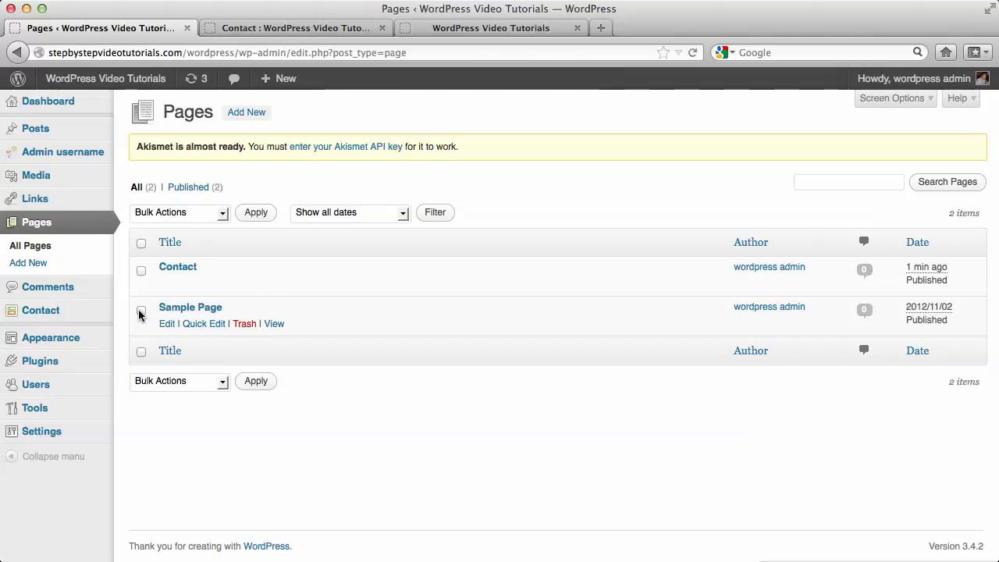
{"action": "left_click", "coordinate": [244, 325]}
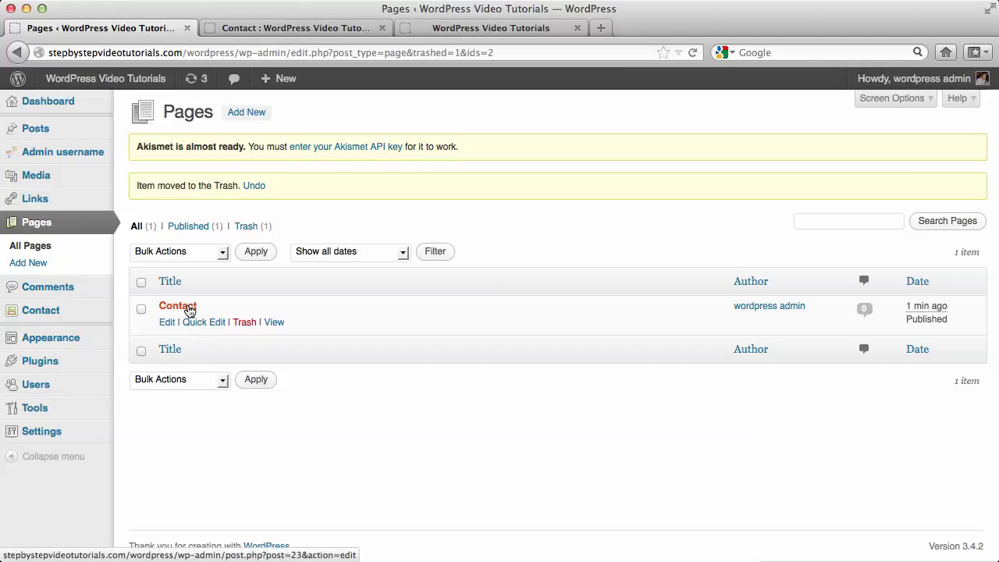
- View the Contact page on the live site from the home page and examine its name, email, subject and message fields
{"action": "left_click", "coordinate": [330, 28]}
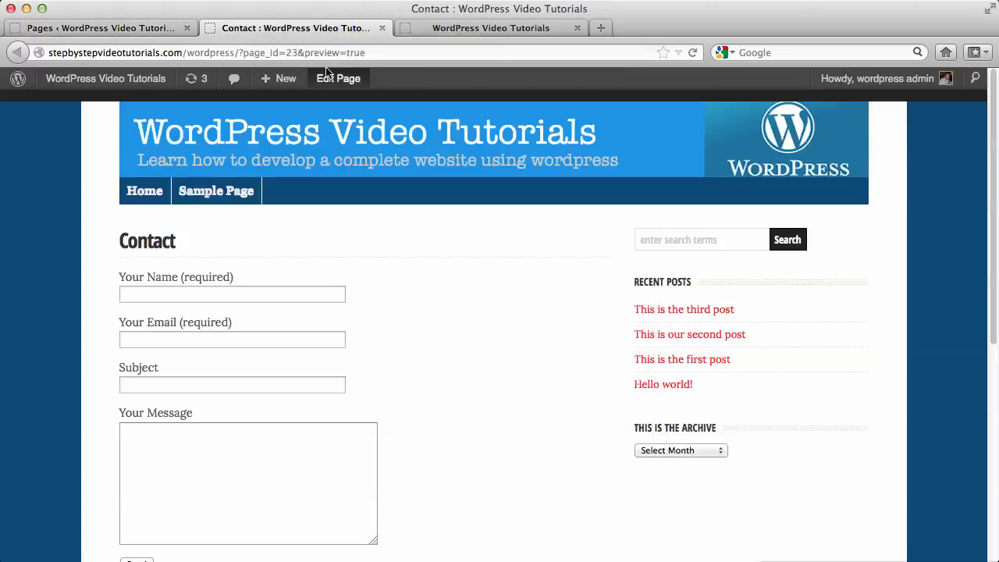
{"action": "left_click", "coordinate": [146, 197]}
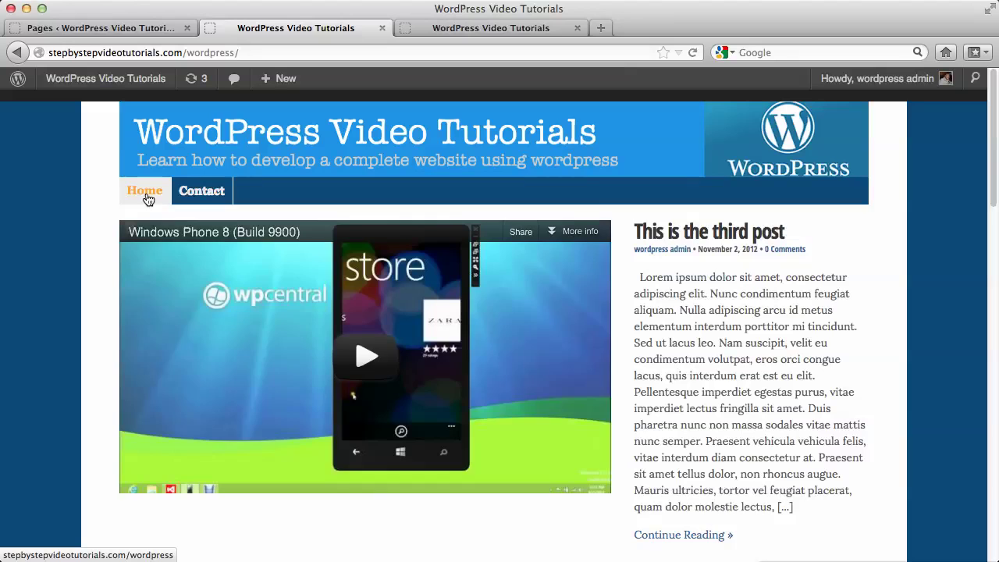
{"action": "left_click", "coordinate": [203, 192]}
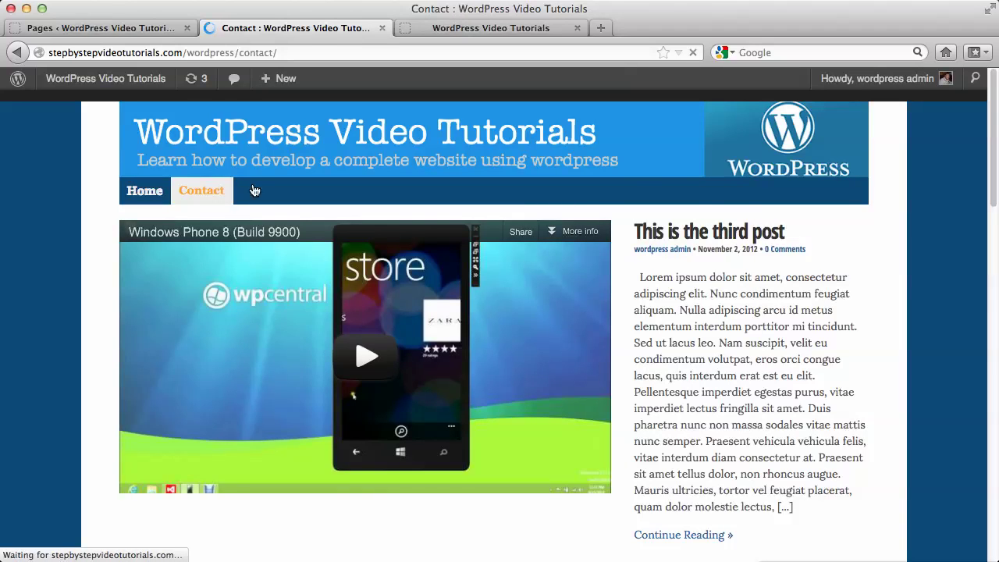
{"action": "scroll", "coordinate": [861, 219], "scroll_direction": "down", "scroll_amount": 3}
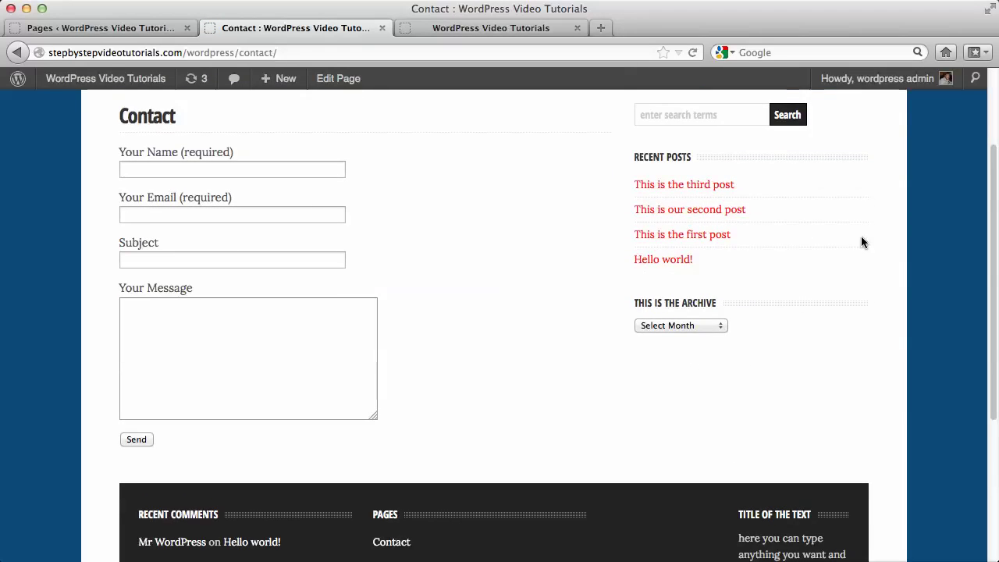
{"action": "scroll", "coordinate": [861, 278], "scroll_direction": "down", "scroll_amount": 2}
{"action": "scroll", "coordinate": [861, 278], "scroll_direction": "up", "scroll_amount": 4}
{"action": "left_click", "coordinate": [146, 244]}
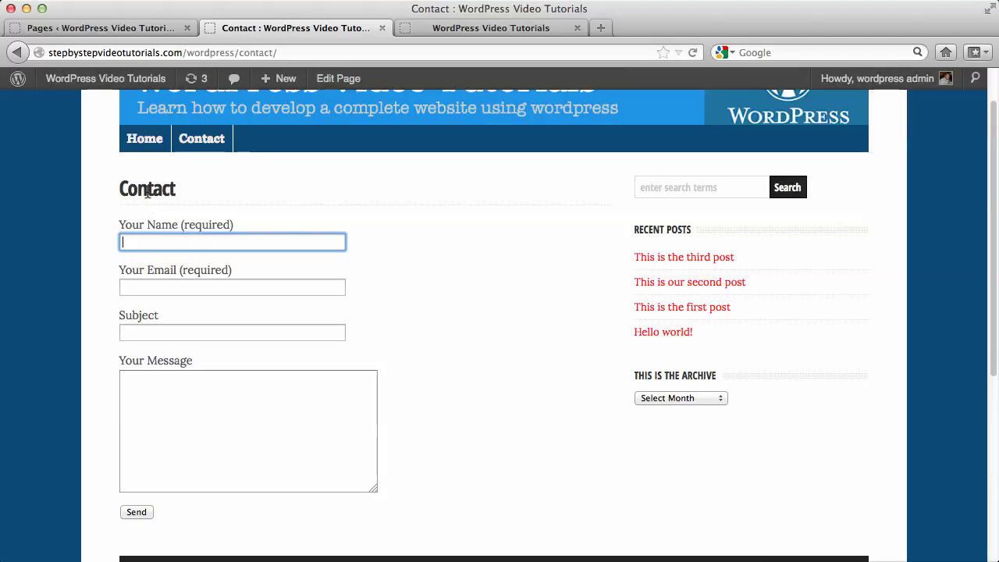
{"action": "left_click", "coordinate": [157, 228]}
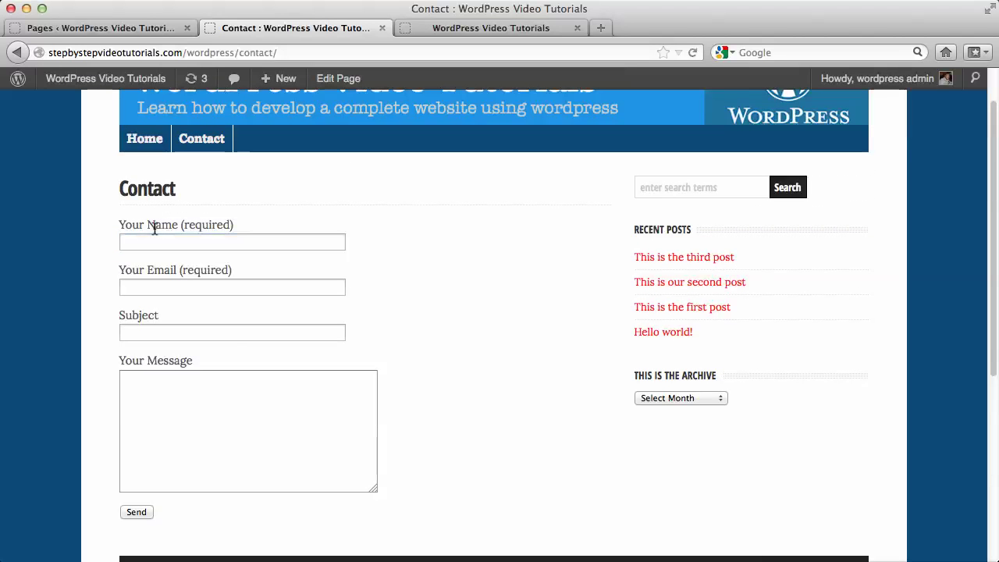
{"action": "left_click", "coordinate": [160, 288]}
{"action": "left_click", "coordinate": [162, 338]}
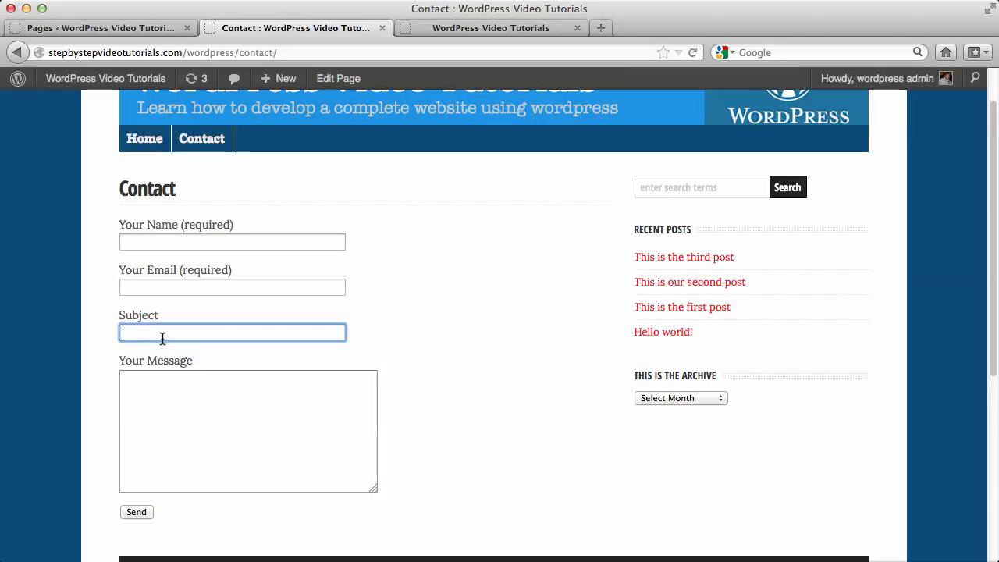
{"action": "left_click", "coordinate": [167, 411]}
{"action": "scroll", "coordinate": [164, 445], "scroll_direction": "down", "scroll_amount": 2}
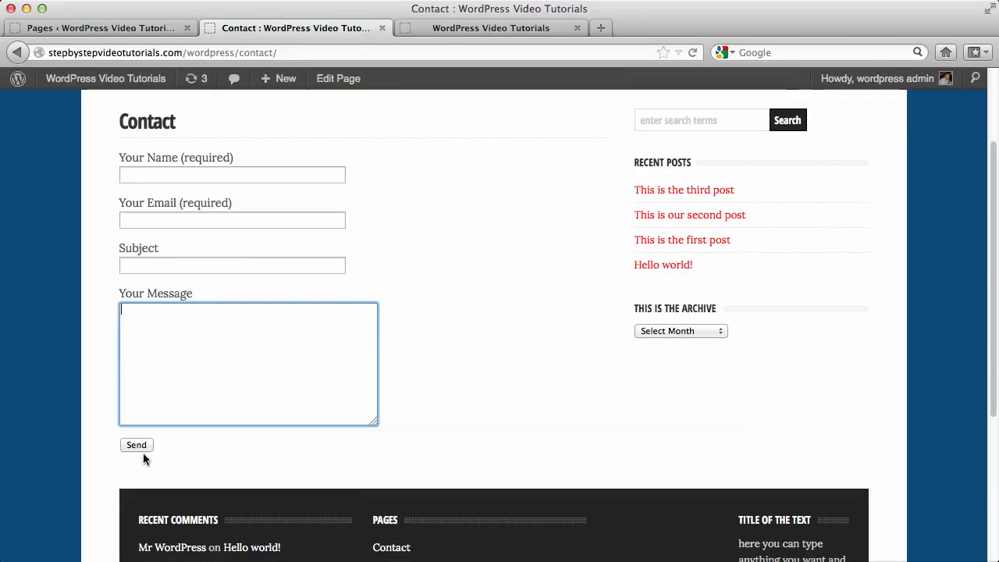
{"action": "scroll", "coordinate": [409, 348], "scroll_direction": "up", "scroll_amount": 3}
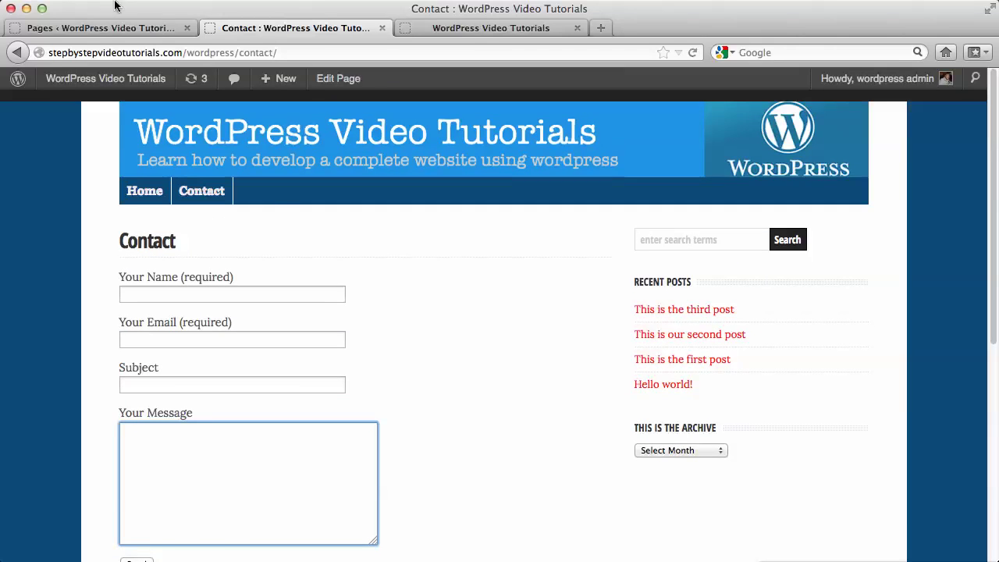
- Change the submit button label in Contact form 1's markup to "Send your message"
{"action": "left_click", "coordinate": [118, 28]}
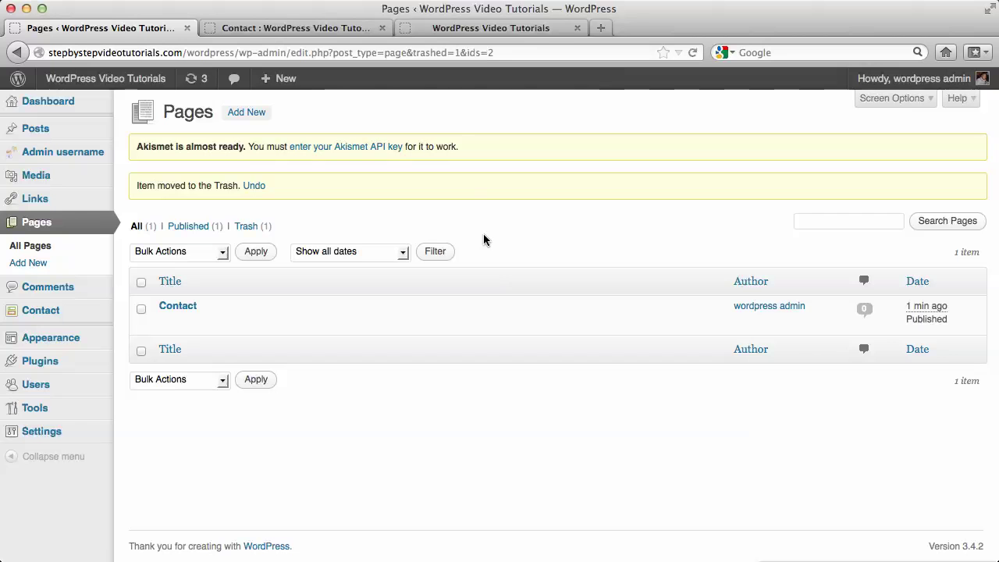
{"action": "left_click", "coordinate": [54, 318]}
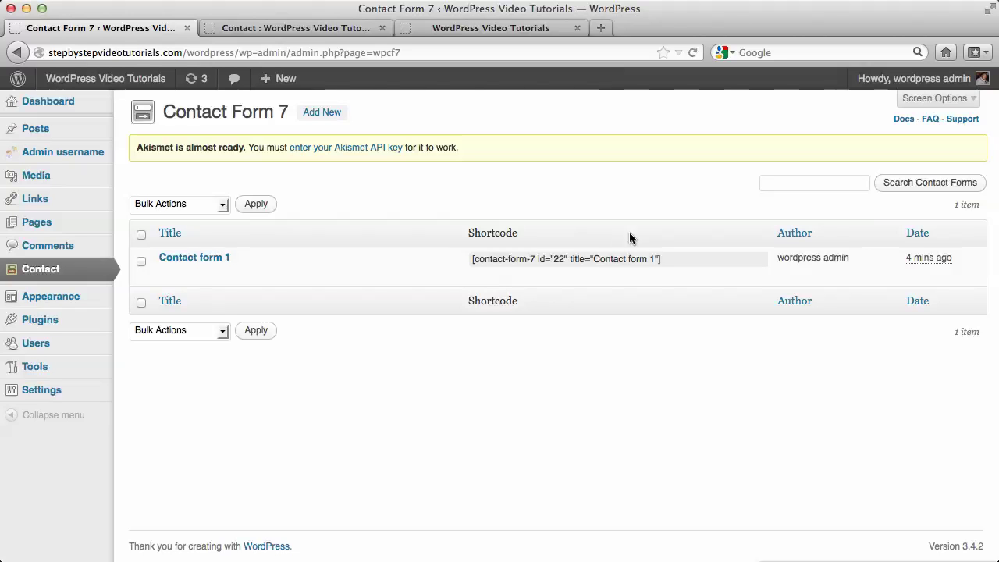
{"action": "left_click", "coordinate": [216, 261]}
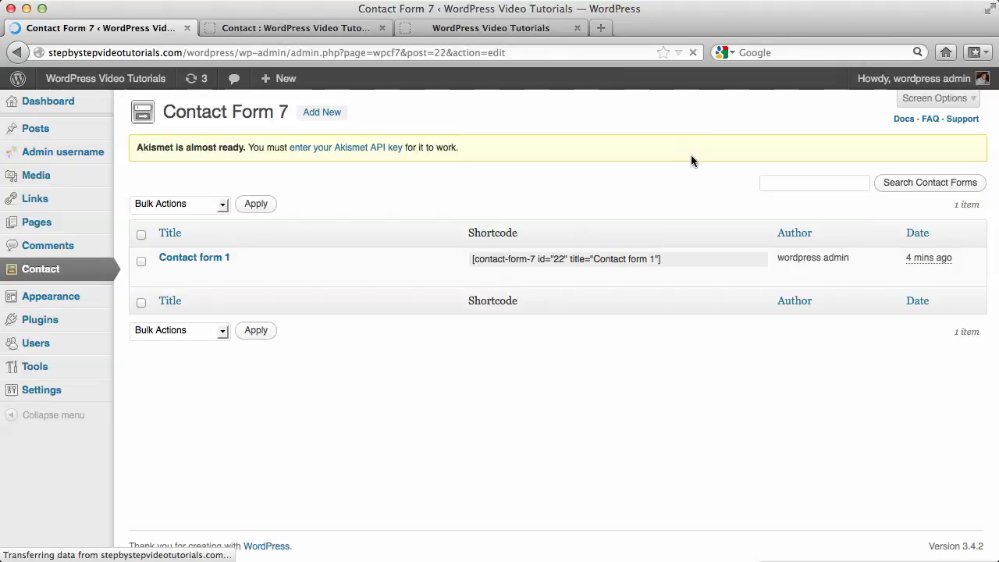
{"action": "scroll", "coordinate": [667, 209], "scroll_direction": "down", "scroll_amount": 3}
{"action": "scroll", "coordinate": [666, 208], "scroll_direction": "down", "scroll_amount": 10}
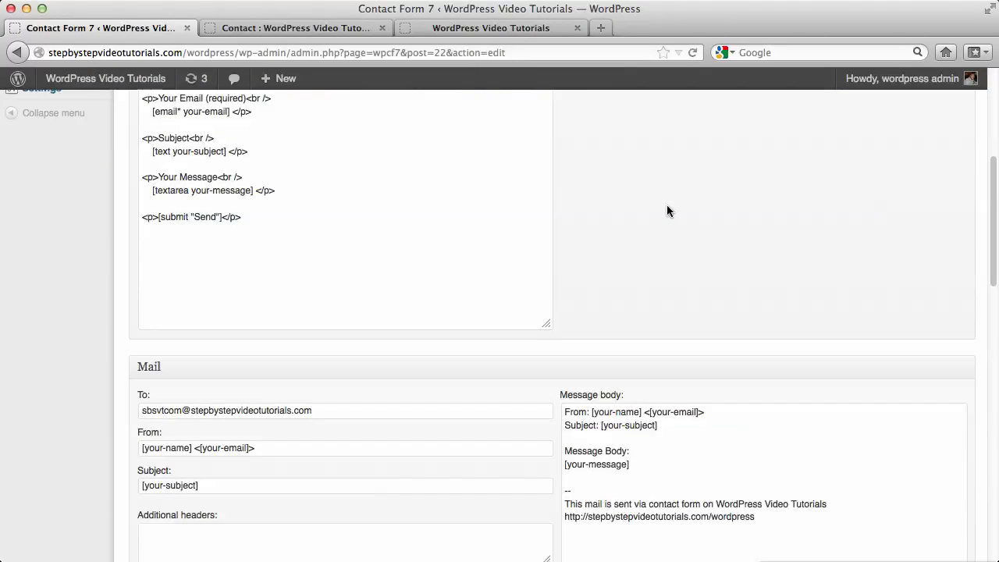
{"action": "scroll", "coordinate": [667, 209], "scroll_direction": "up", "scroll_amount": 3}
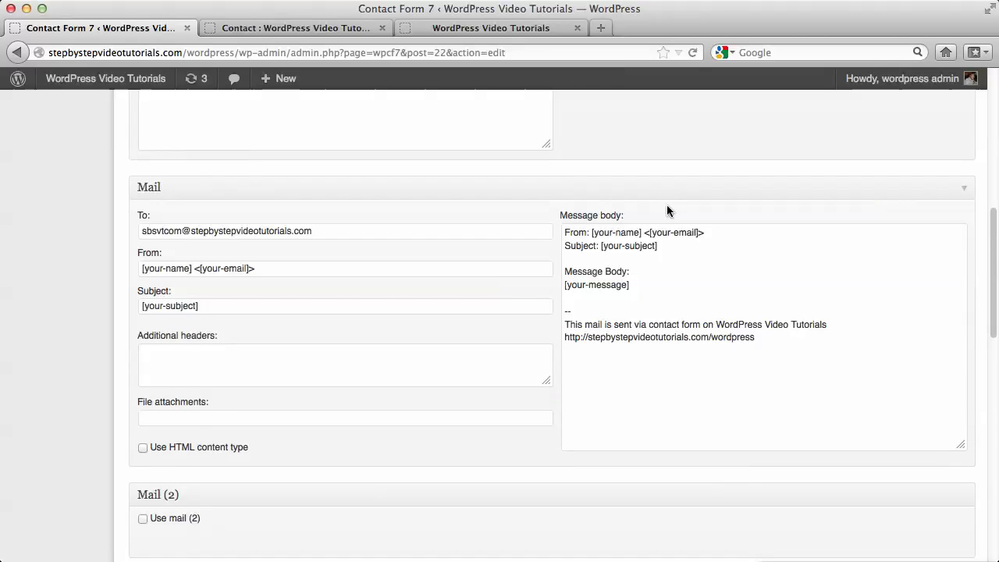
{"action": "scroll", "coordinate": [667, 211], "scroll_direction": "up", "scroll_amount": 5}
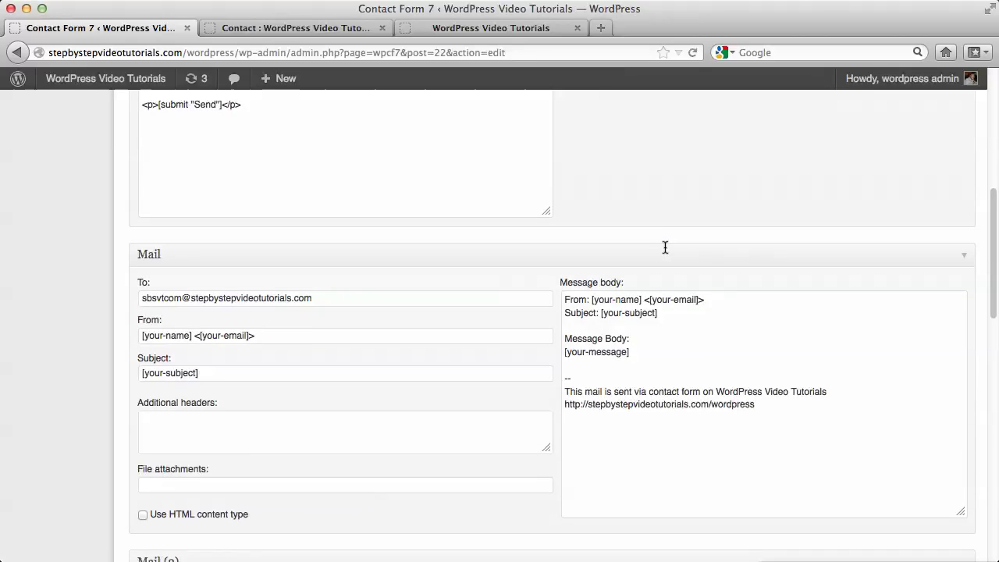
{"action": "left_click_drag", "start_coordinate": [216, 237], "coordinate": [195, 239]}
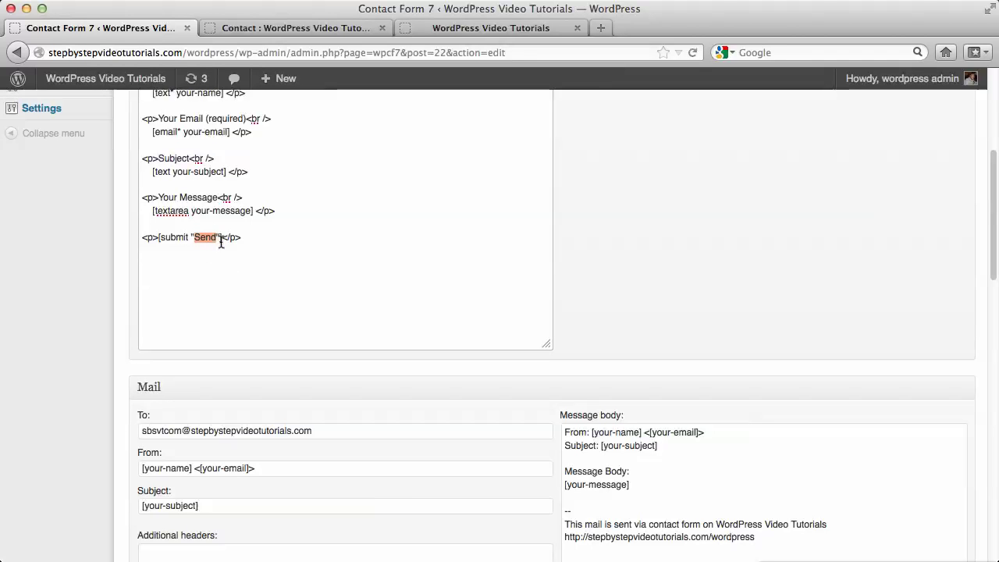
{"action": "left_click", "coordinate": [215, 238]}
{"action": "type", "text": "your message"}
- Review the recipient and message body in the form's mail template, and save Contact form 1
{"action": "scroll", "coordinate": [562, 221], "scroll_direction": "down", "scroll_amount": 5}
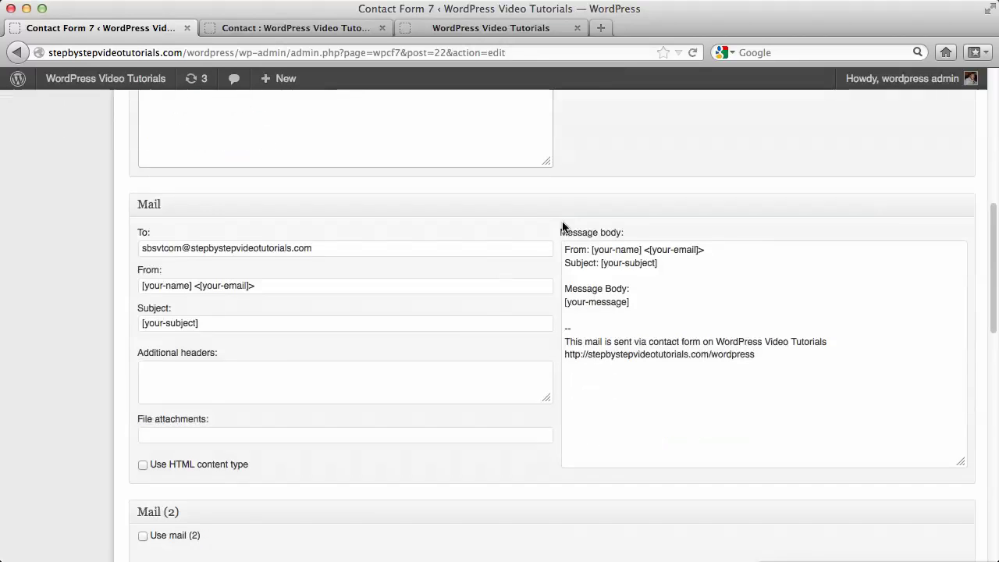
{"action": "left_click_drag", "start_coordinate": [323, 245], "coordinate": [239, 232]}
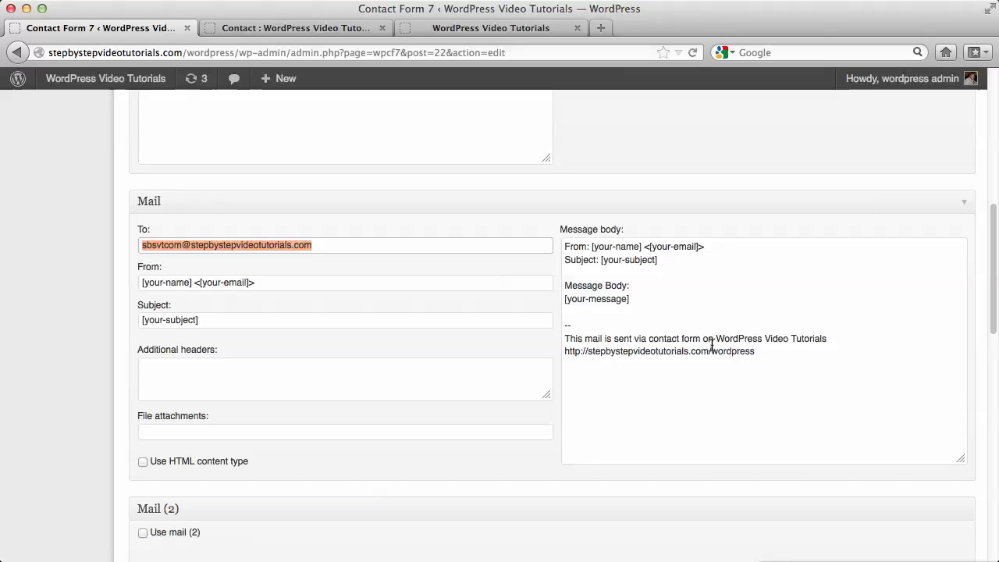
{"action": "left_click_drag", "start_coordinate": [782, 355], "coordinate": [567, 342]}
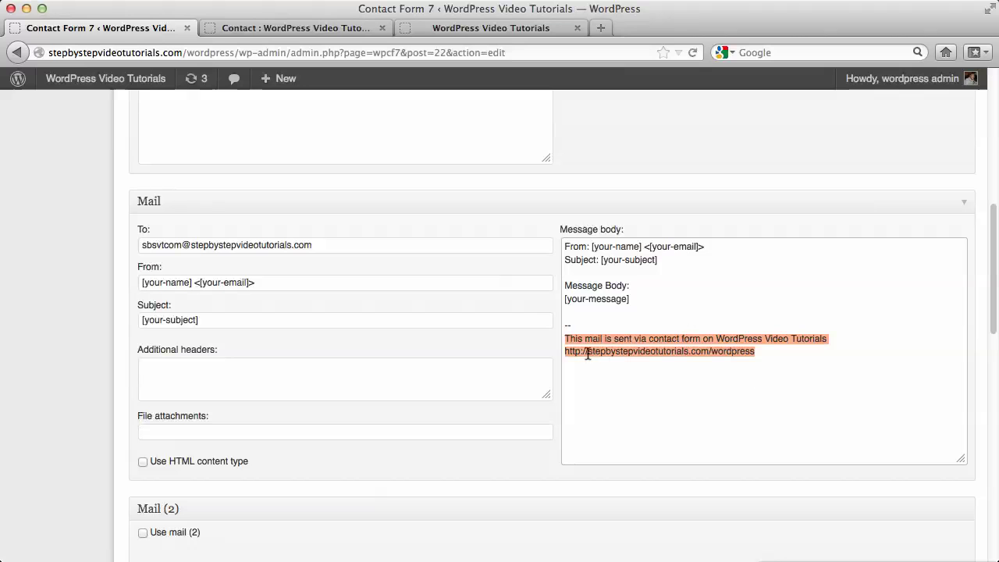
{"action": "left_click", "coordinate": [756, 352]}
{"action": "scroll", "coordinate": [835, 322], "scroll_direction": "down", "scroll_amount": 1}
{"action": "scroll", "coordinate": [835, 322], "scroll_direction": "up", "scroll_amount": 5}
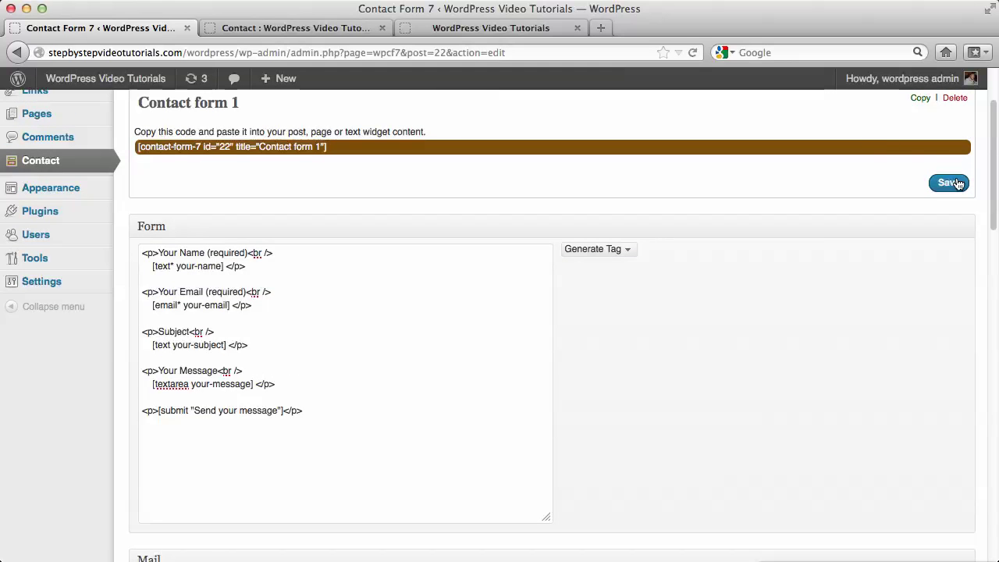
{"action": "left_click", "coordinate": [949, 183]}
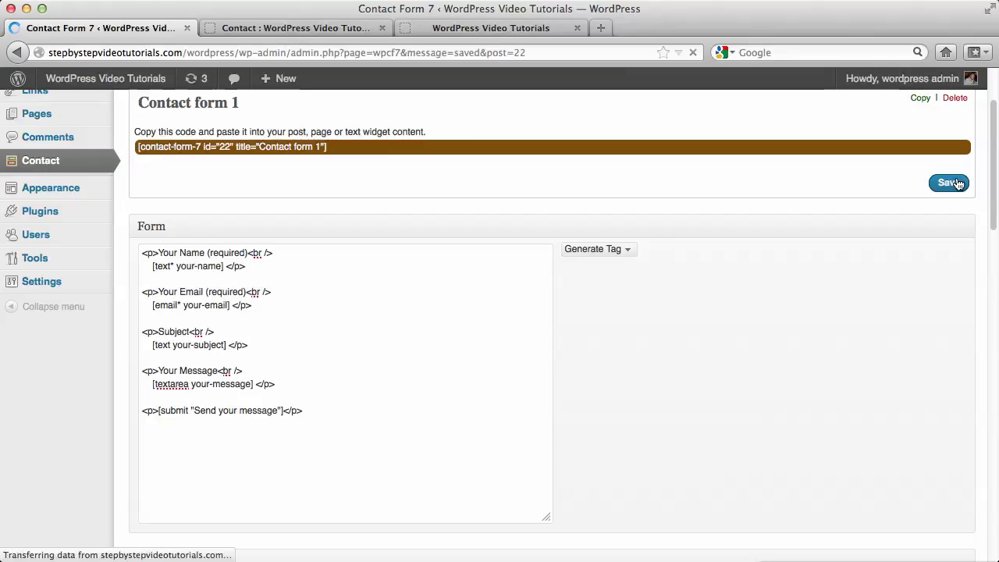
- Reload the site's home page and check the submit button of the form on the Contact page
{"action": "left_click", "coordinate": [533, 29]}
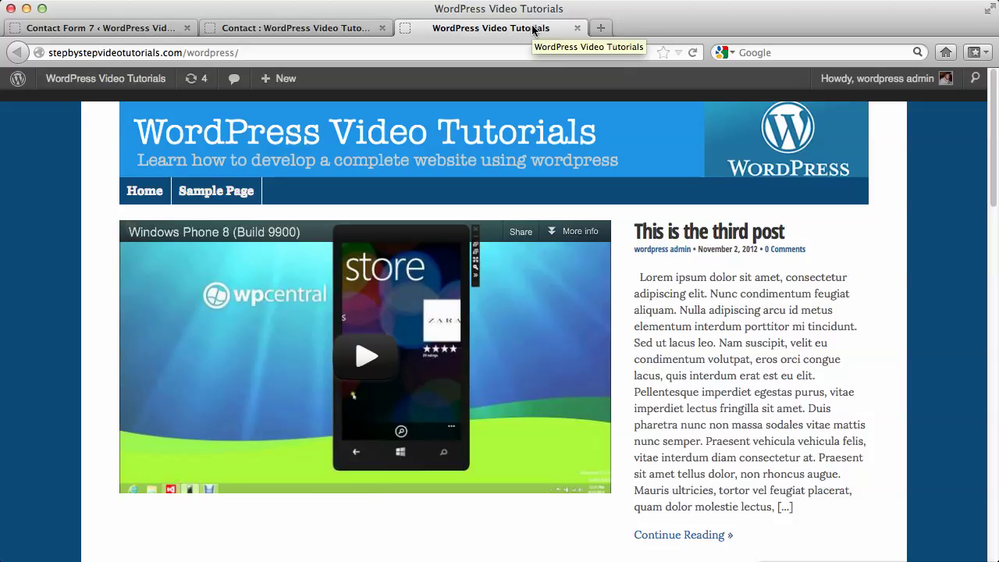
{"action": "left_click", "coordinate": [693, 52]}
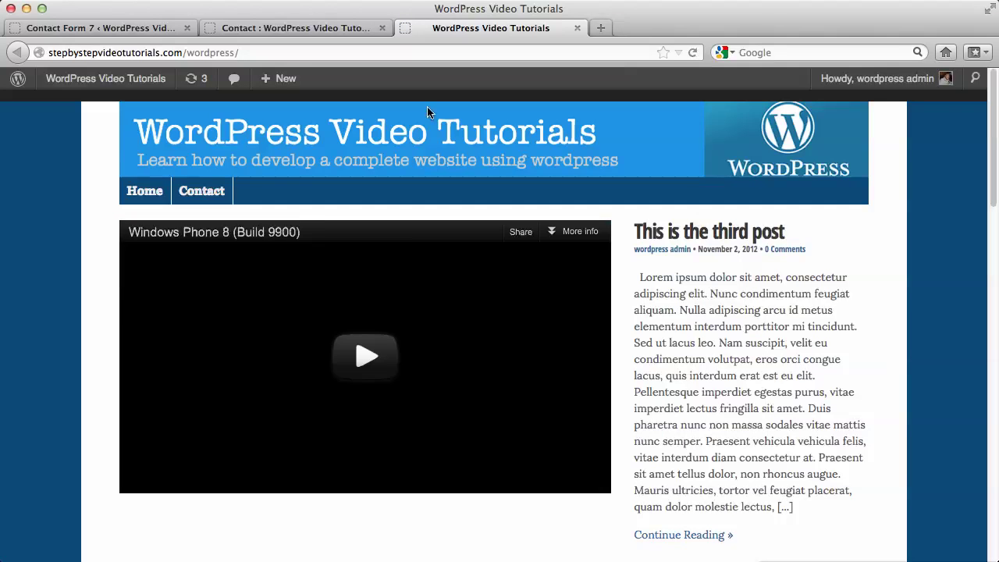
{"action": "left_click", "coordinate": [188, 196]}
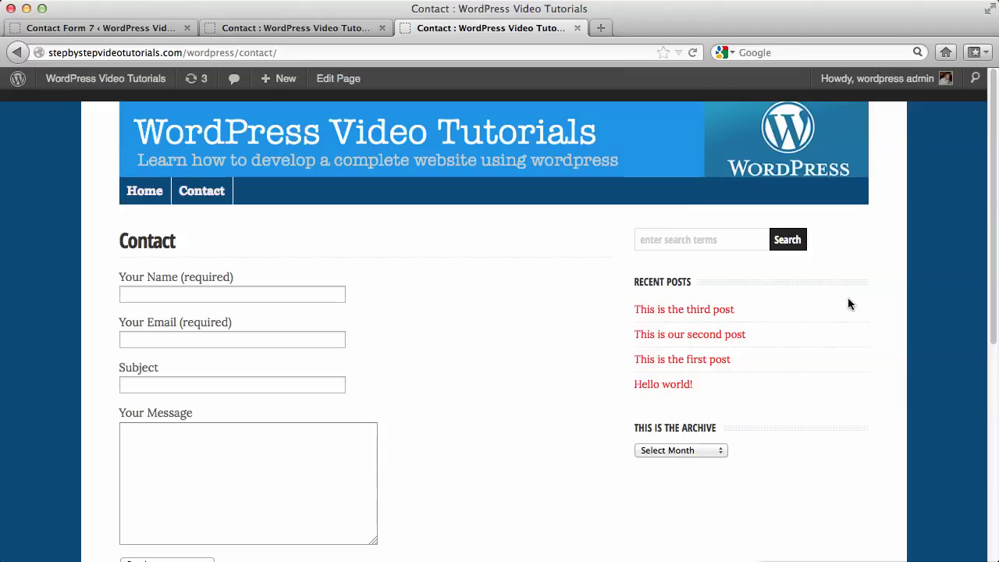
{"action": "scroll", "coordinate": [848, 301], "scroll_direction": "down", "scroll_amount": 5}
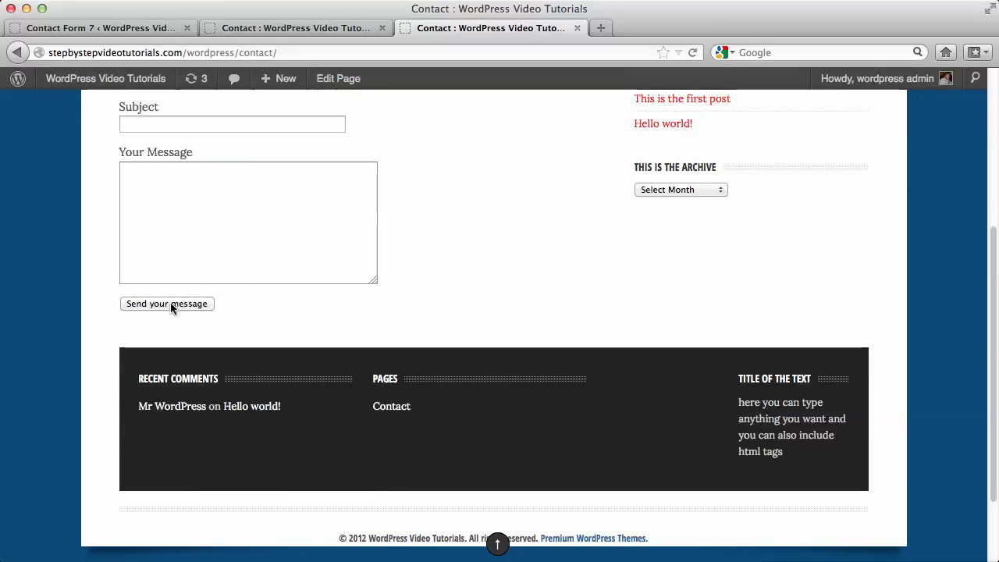
{"action": "scroll", "coordinate": [521, 208], "scroll_direction": "up", "scroll_amount": 3}
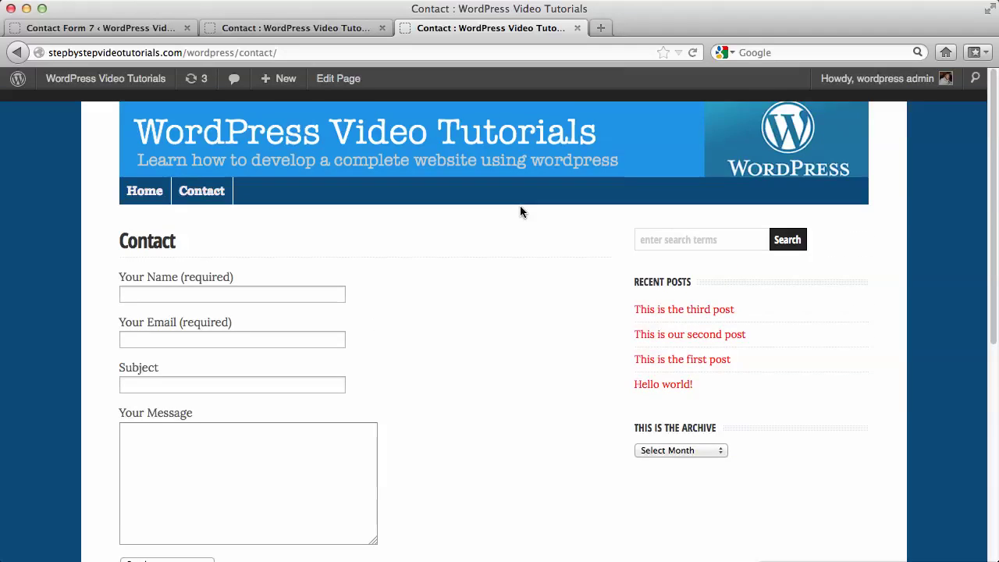
{"action": "scroll", "coordinate": [521, 207], "scroll_direction": "down", "scroll_amount": 2}
{"action": "scroll", "coordinate": [521, 207], "scroll_direction": "down", "scroll_amount": 5}
{"action": "scroll", "coordinate": [522, 211], "scroll_direction": "up", "scroll_amount": 5}
{"action": "scroll", "coordinate": [904, 255], "scroll_direction": "down", "scroll_amount": 2}
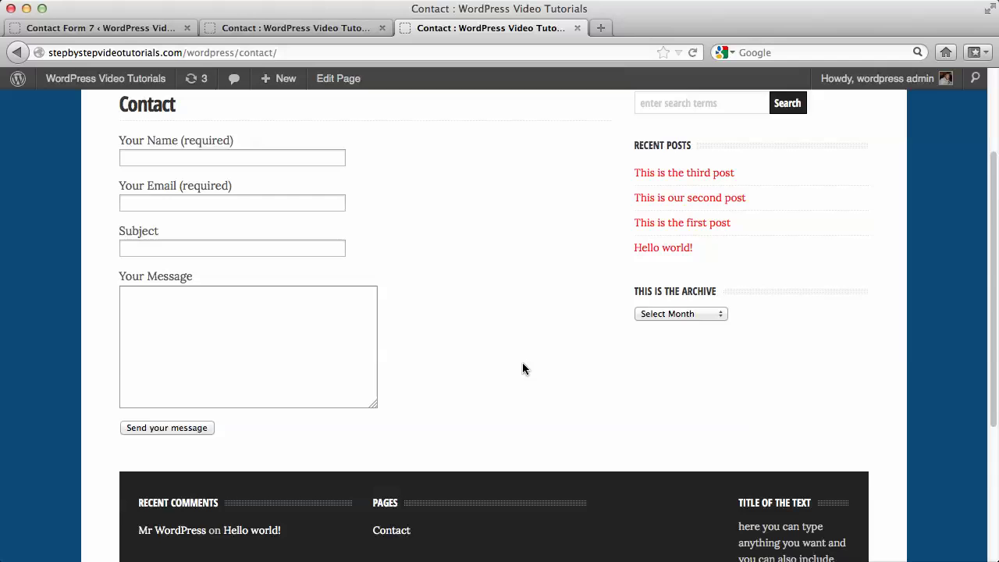
{"action": "scroll", "coordinate": [894, 359], "scroll_direction": "up", "scroll_amount": 2}
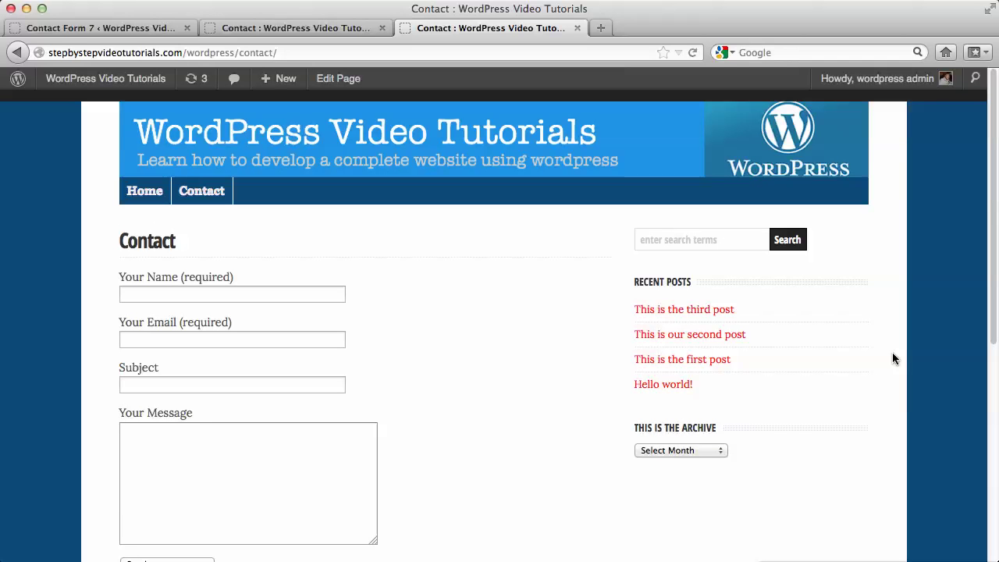